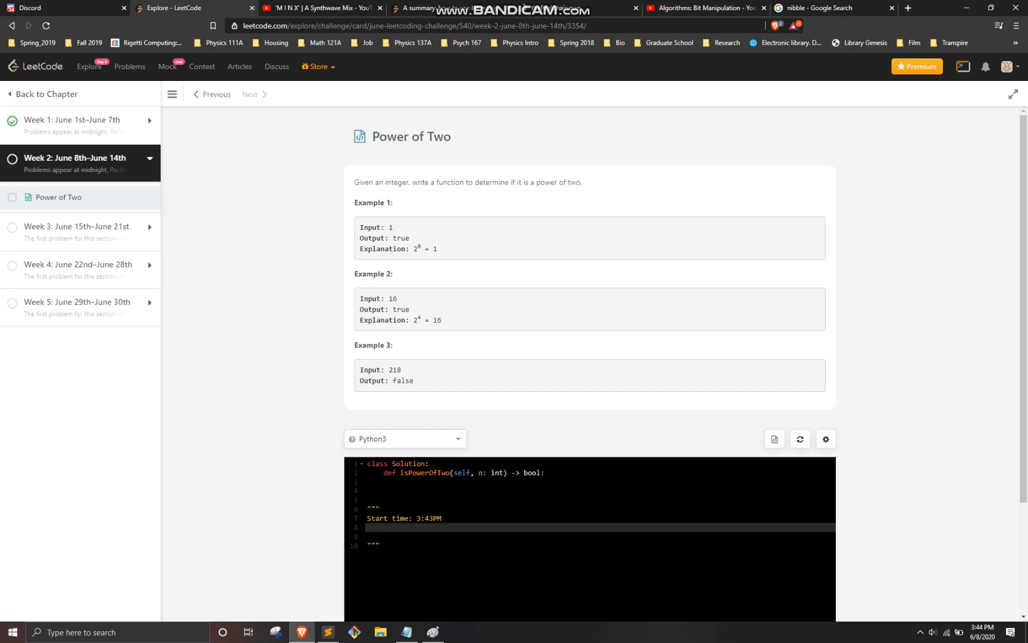
Read the problem, then note 'Approach1: Bit manipulation, O(1), O(1)' in the docstring.
drag(372, 136, 418, 137)
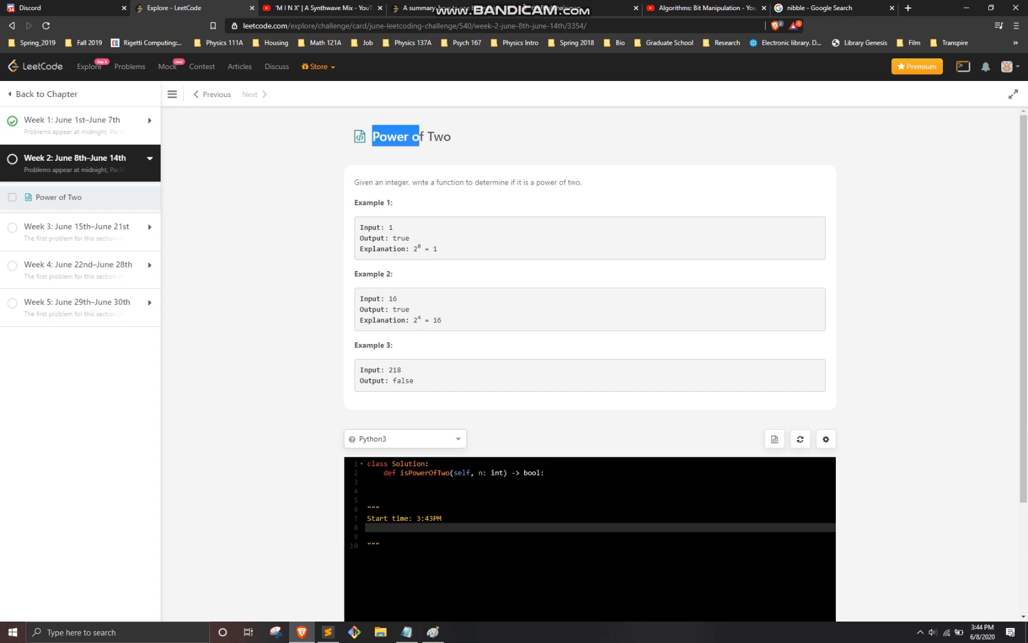
drag(355, 183, 577, 183)
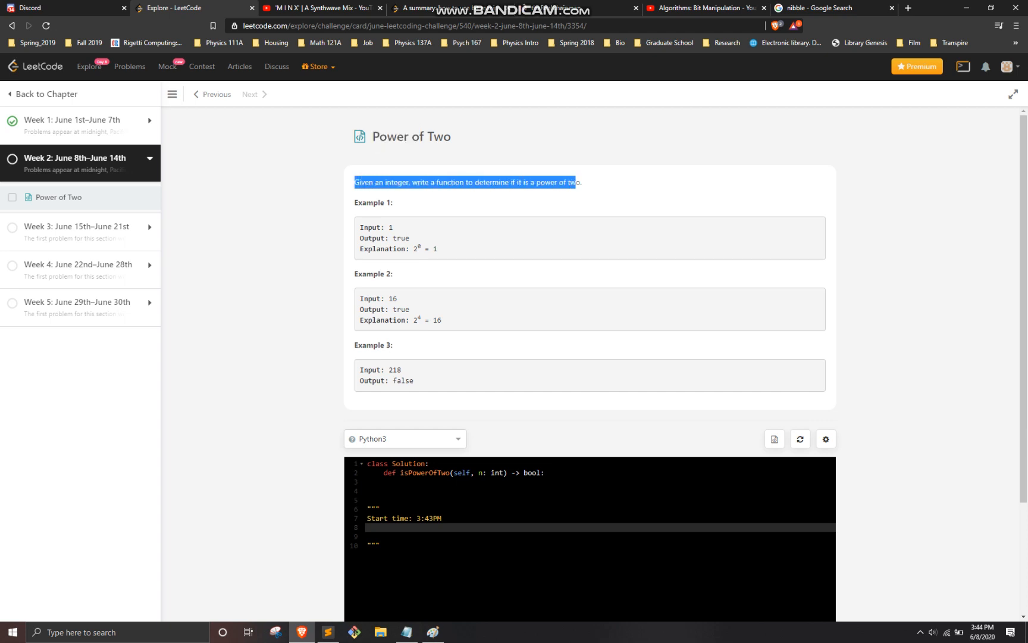
click(576, 182)
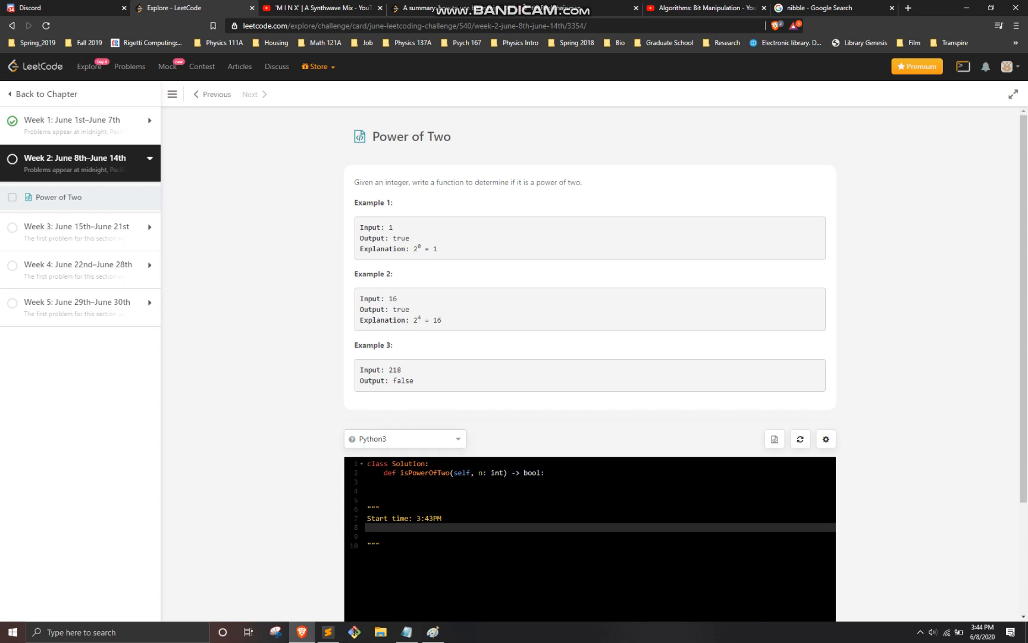
text(Approac)
text(bit)
key(BackSpace)
key(BackSpace)
key(BackSpace)
text(Bit man)
text(ipulation )
text( O)
text(()
text(1))
text(, O)
text((1)
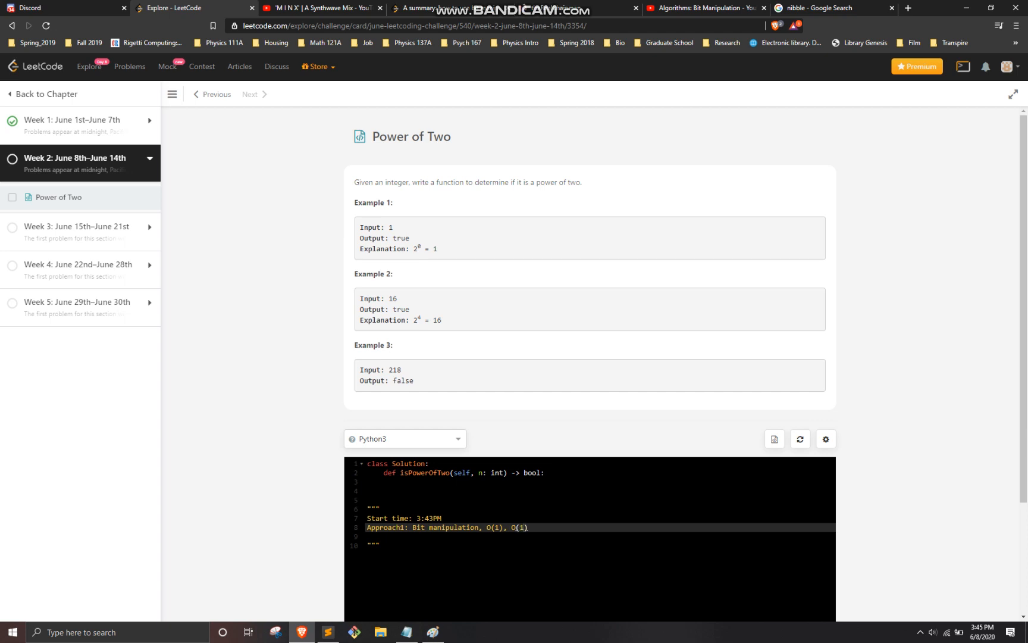
key(Return)
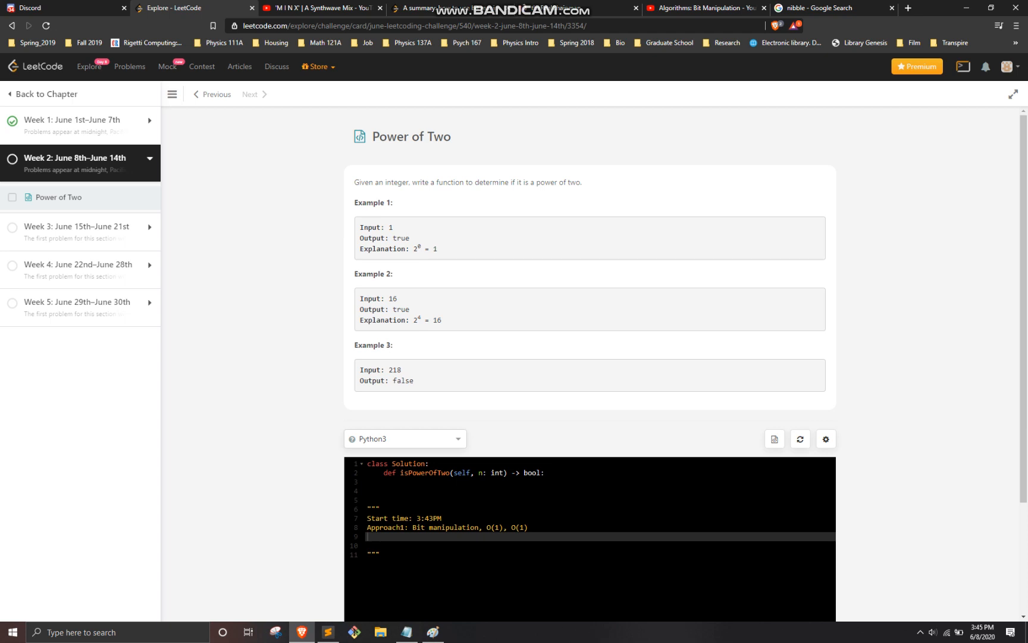
text(& )
text(: logical op)
text(erator )
text( check if )
text(lement)
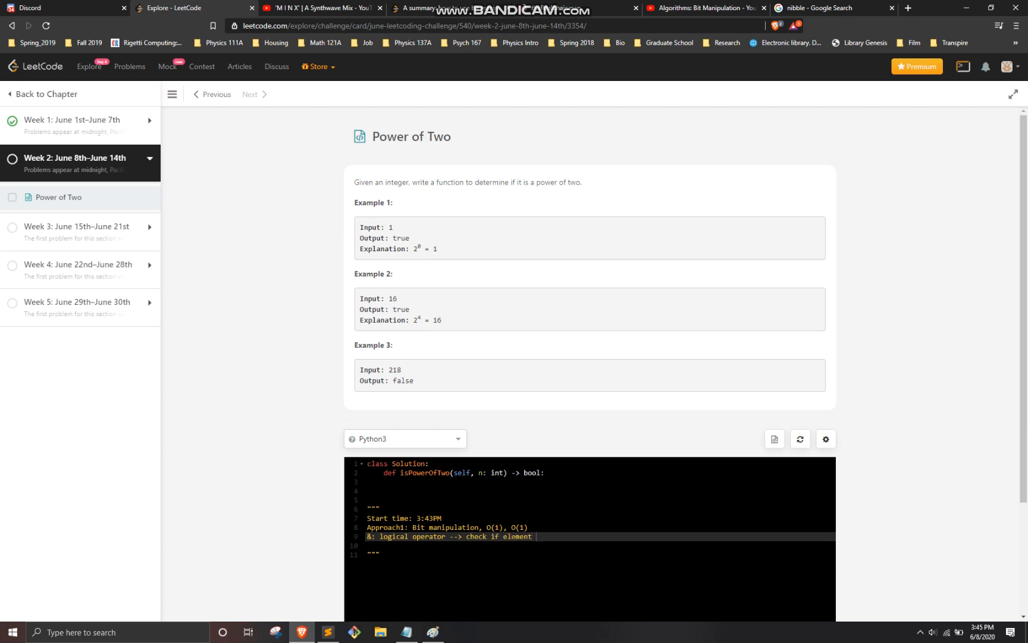
text( exists)
Note '&: logical operator --> check if bit is on or not.' on line 9.
key(BackSpace)
key(BackSpace)
key(BackSpace)
key(BackSpace)
key(BackSpace)
key(BackSpace)
text(bit is on )
text(or no)
key(Return)
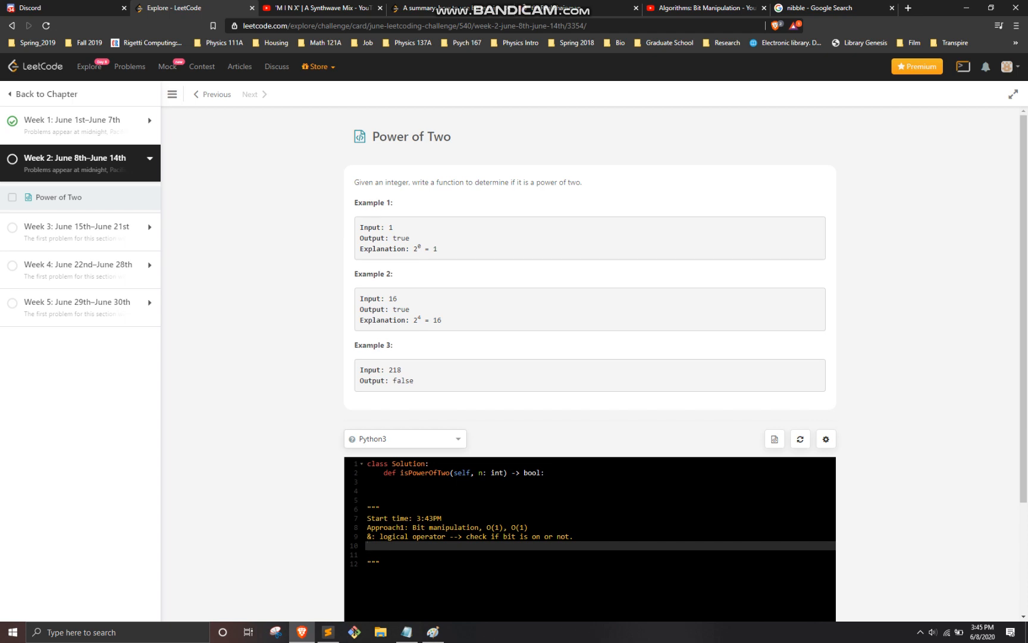
text(16 -)
text(> 00)
text(01 1)
Note '16 -> 0001 0000' and '16 - 1 -> 0000 1111' as binary examples.
key(BackSpace)
text(0000)
key(Return)
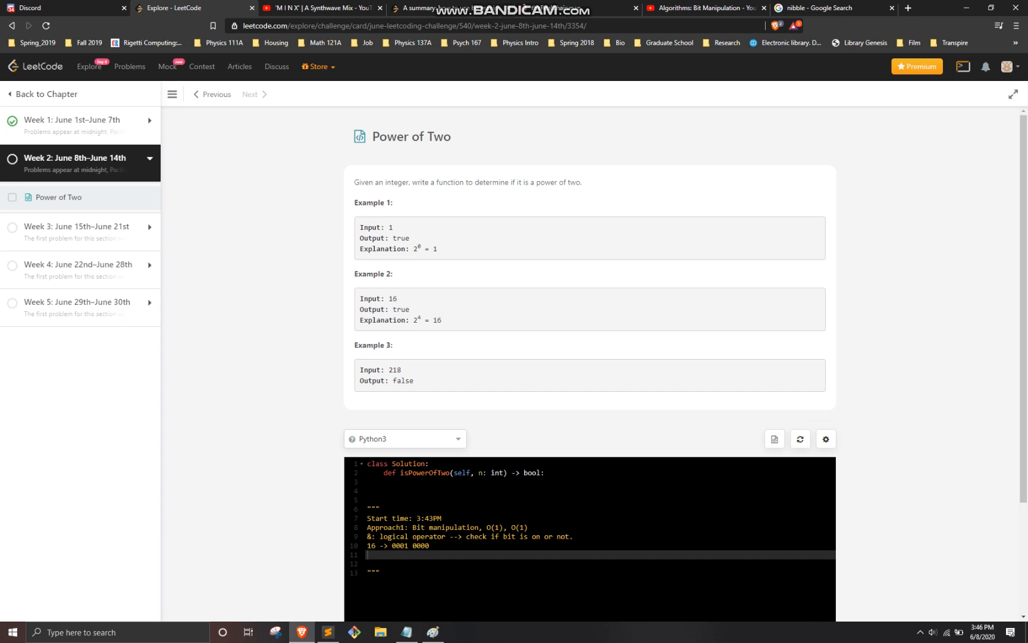
text(15)
text(6 - )
text(1 -> )
text(000)
text( 1111)
key(BackSpace)
text(0)
double_click(420, 545)
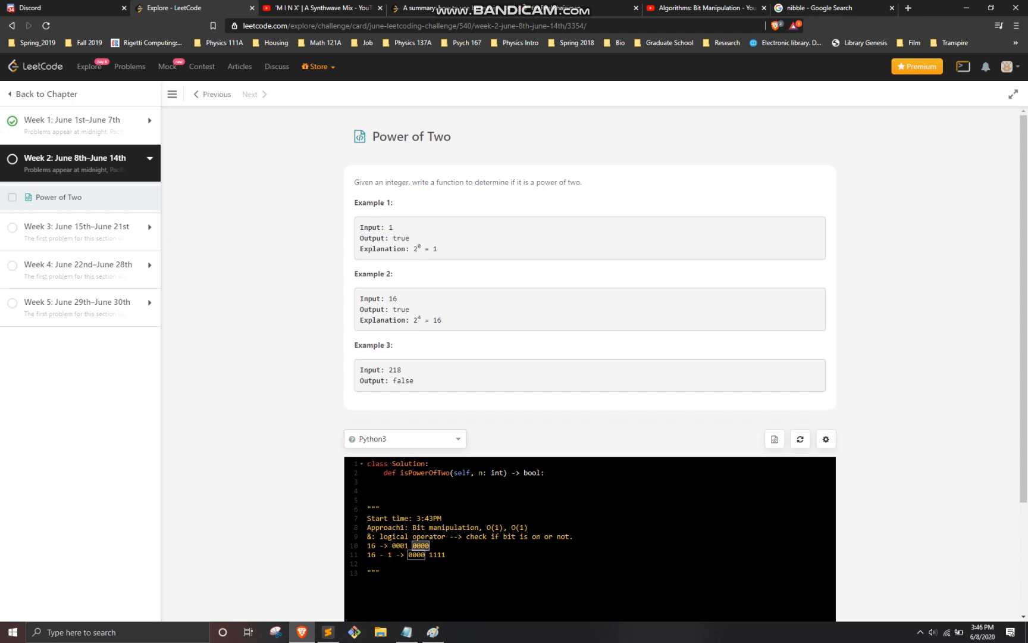
key(Home)
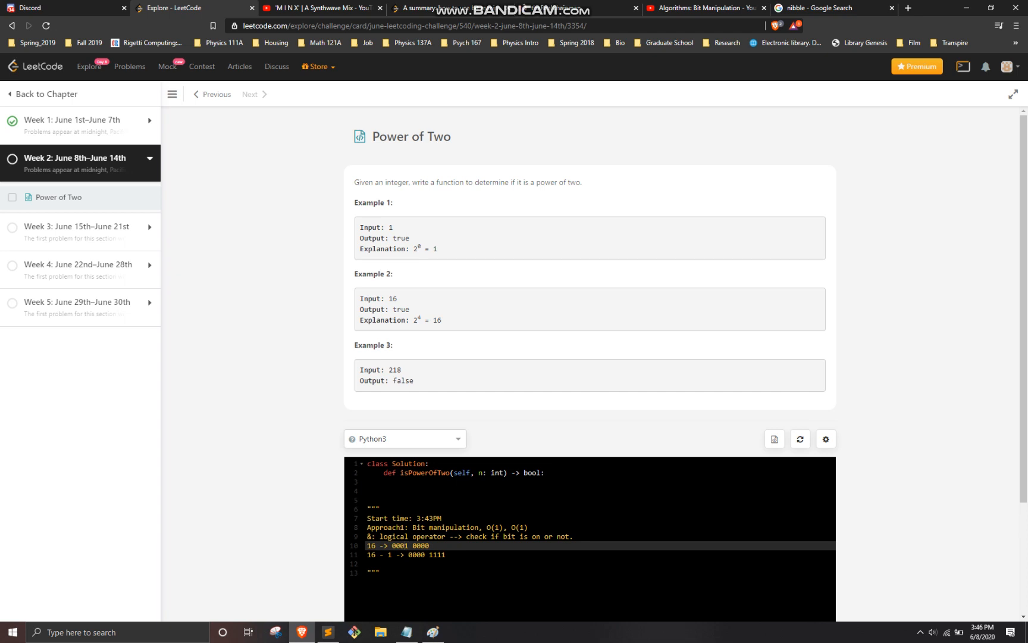
key(shift+Right)
key(shift+Right)
key(shift+Right)
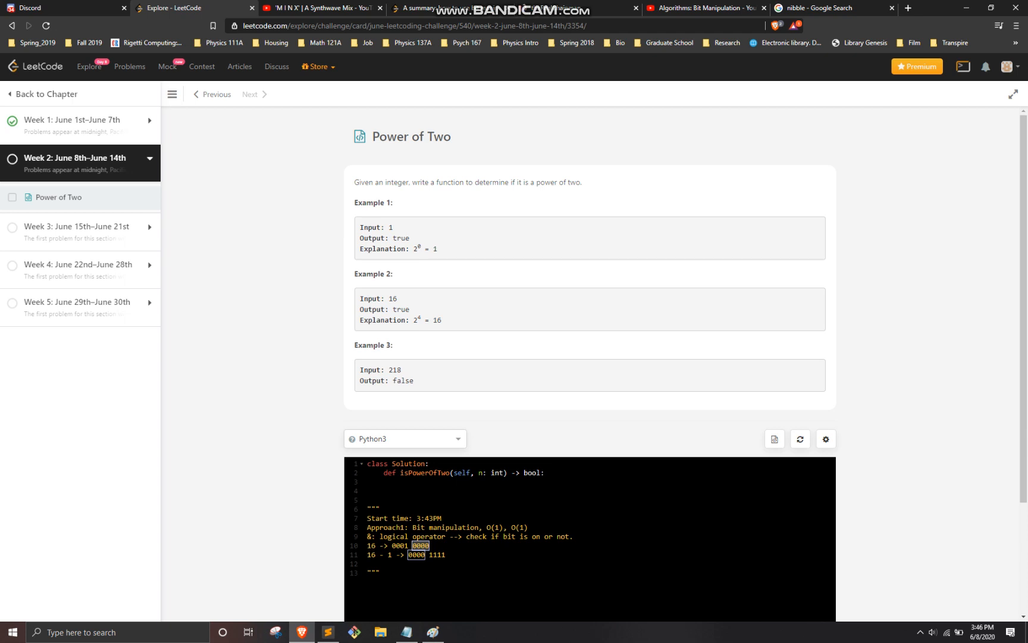
Add '1 -> 0000 0001' and '0 -> 0000 0000' below the 16 example.
key(Down)
key(End)
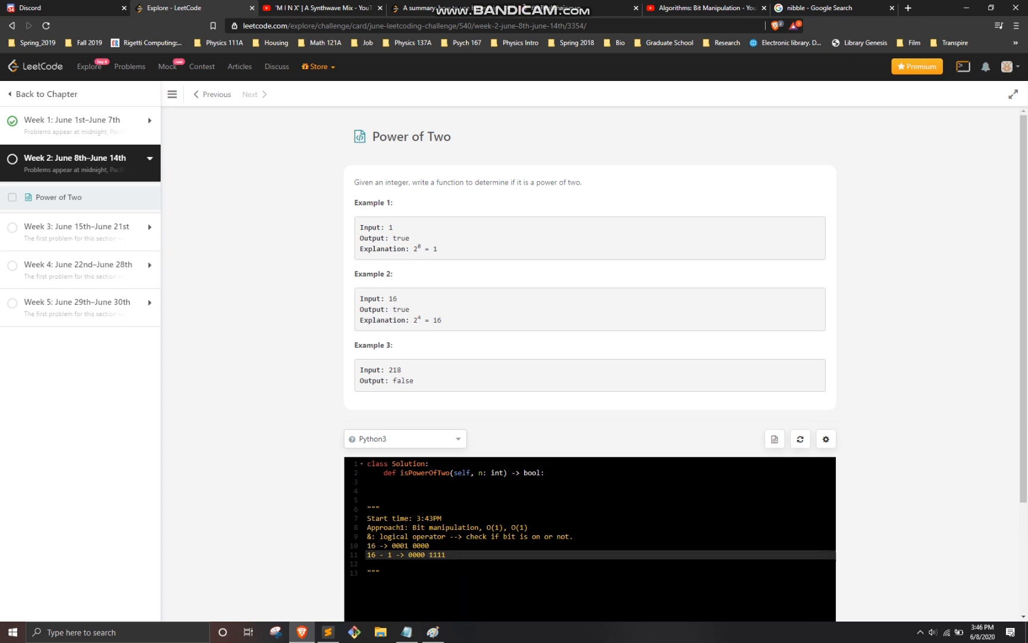
key(Return)
key(Return)
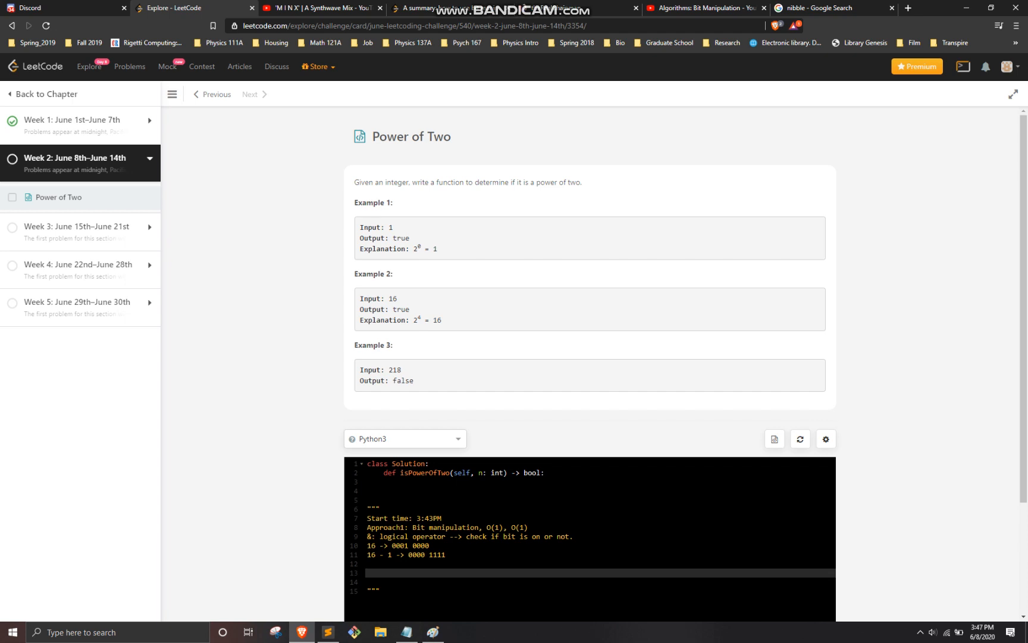
text(1)
text( ->)
text( 0000 0001)
key(Return)
text(0 )
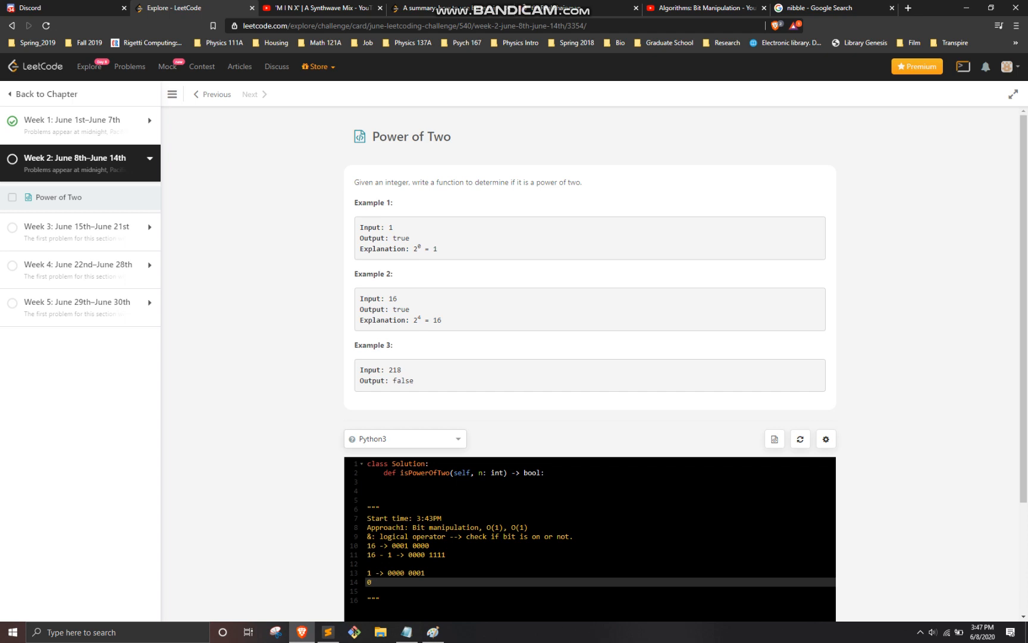
text(-> 00)
text(00 0000)
key(Return)
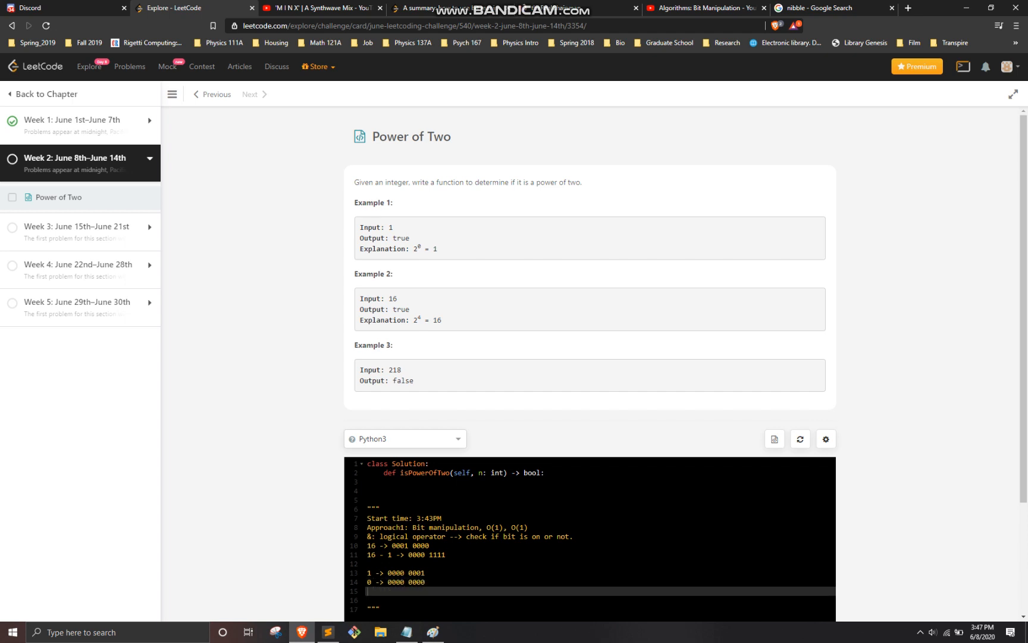
key(Up)
key(Up)
key(Up)
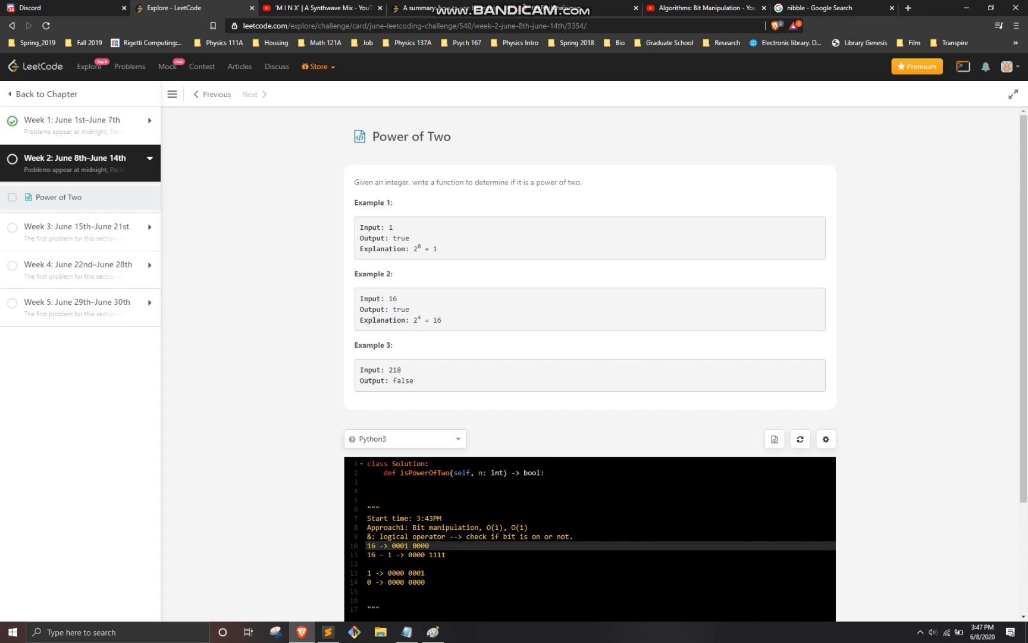
Insert '&' lines between the 16/15 pair and the 1/0 pair.
key(BackSpace)
key(BackSpace)
key(Return)
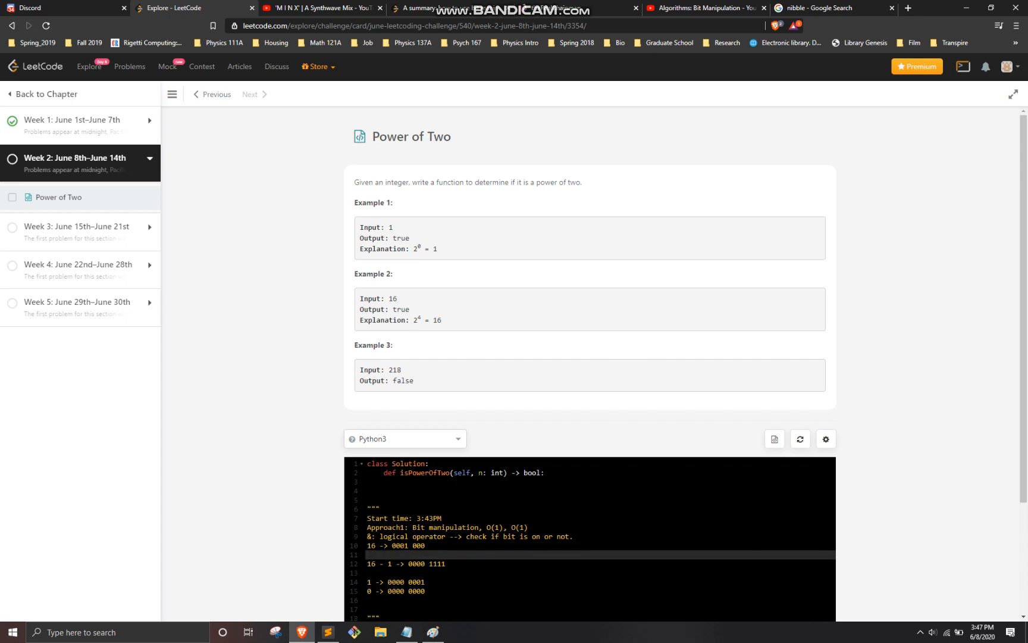
key(Up)
key(End)
text(0)
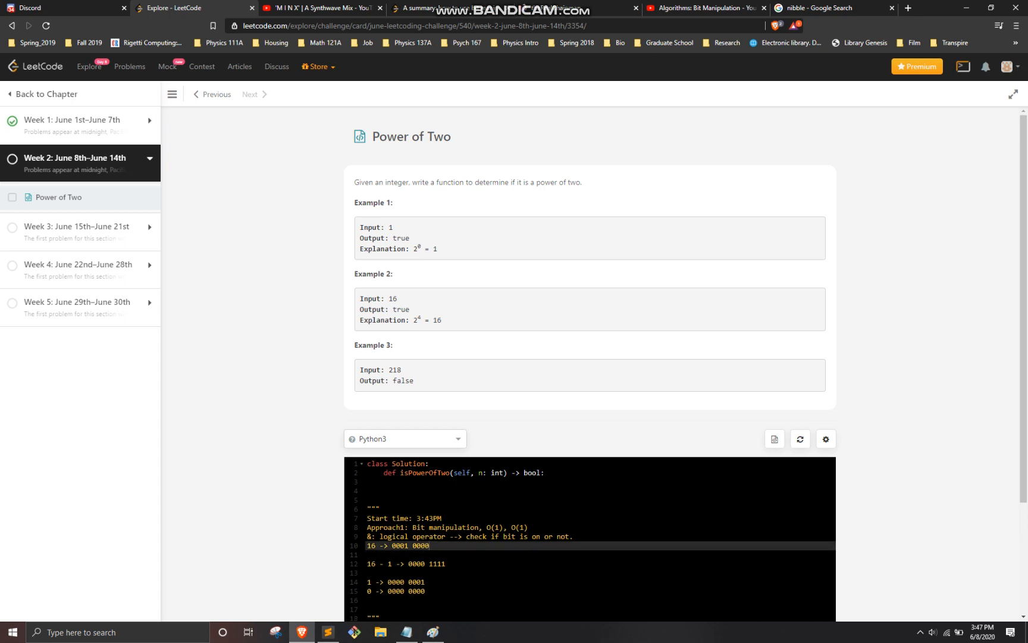
key(Down)
text(&)
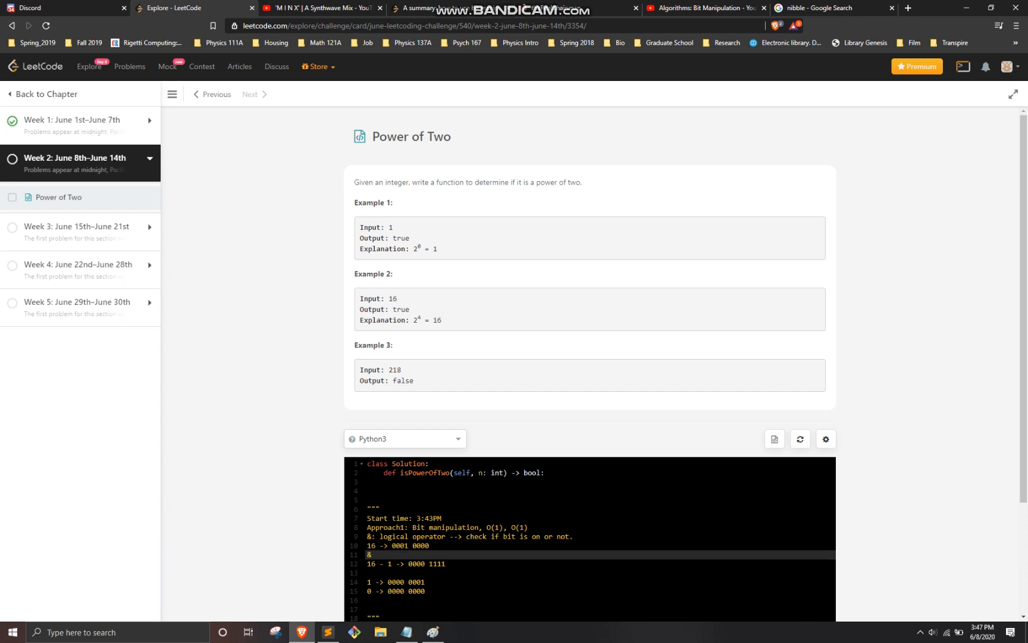
key(Down)
key(Down)
key(Down)
key(End)
key(Return)
text(&)
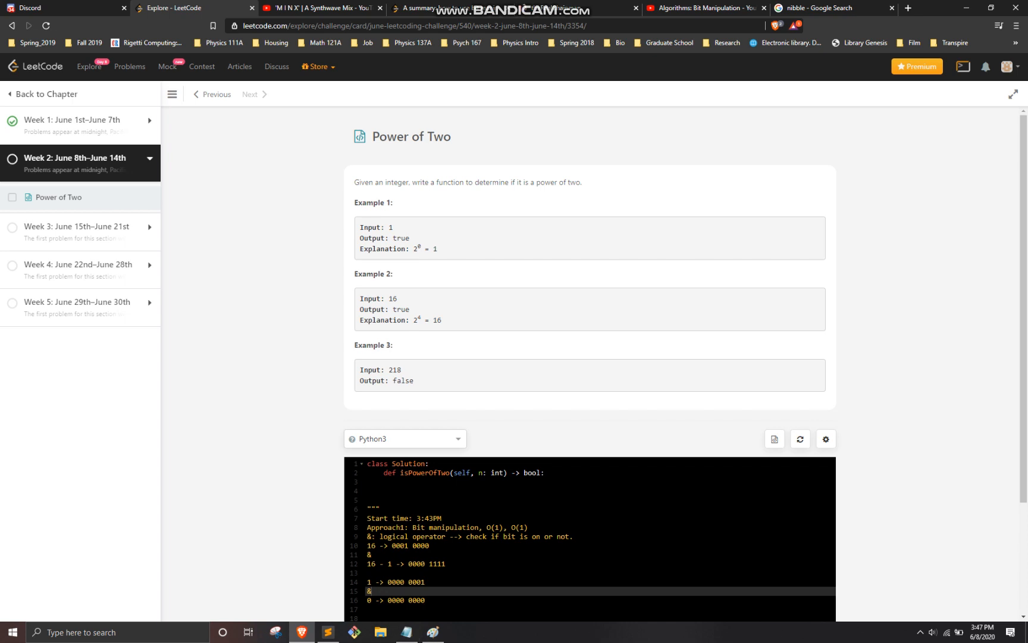
Add a '0' result line under each pair and leave blank space for another example.
key(Up)
key(Up)
key(Up)
key(End)
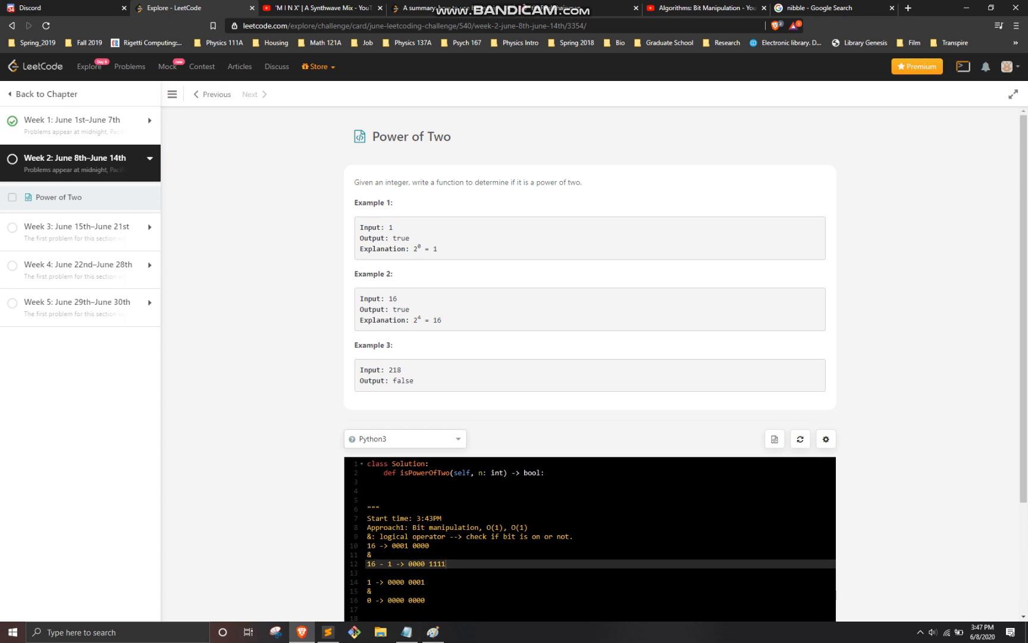
key(Return)
text(0)
key(Down)
key(Down)
key(Down)
key(End)
key(Return)
text(0)
scroll(590, 362, down, 2)
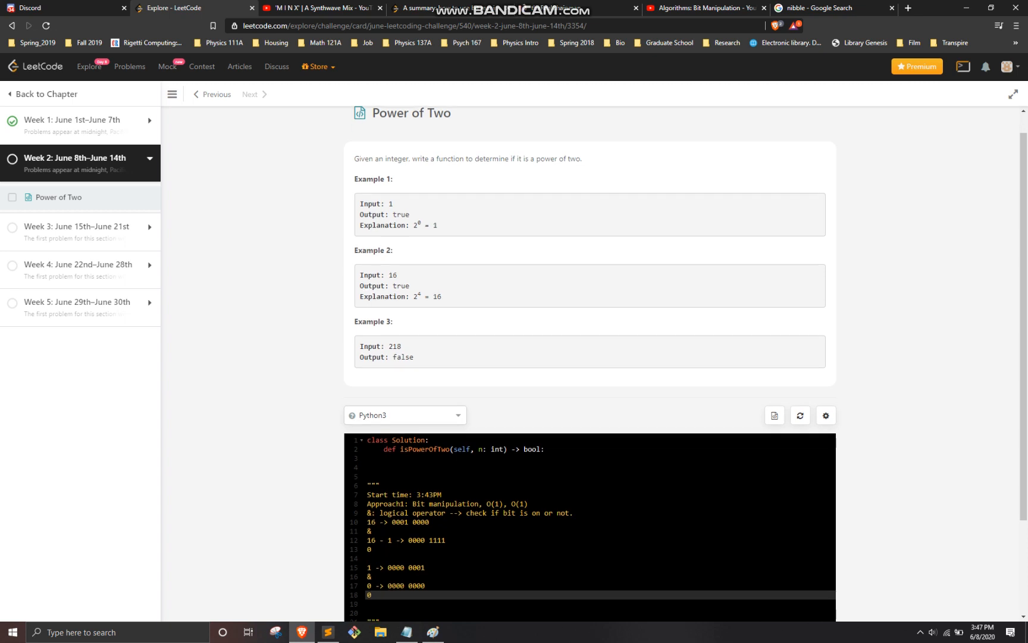
key(Return)
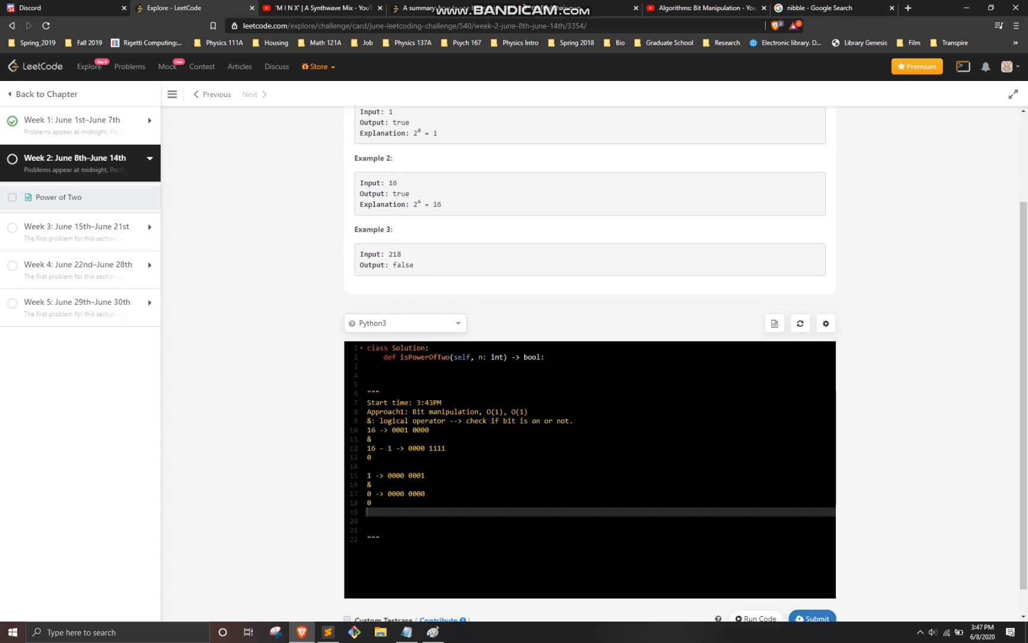
key(Return)
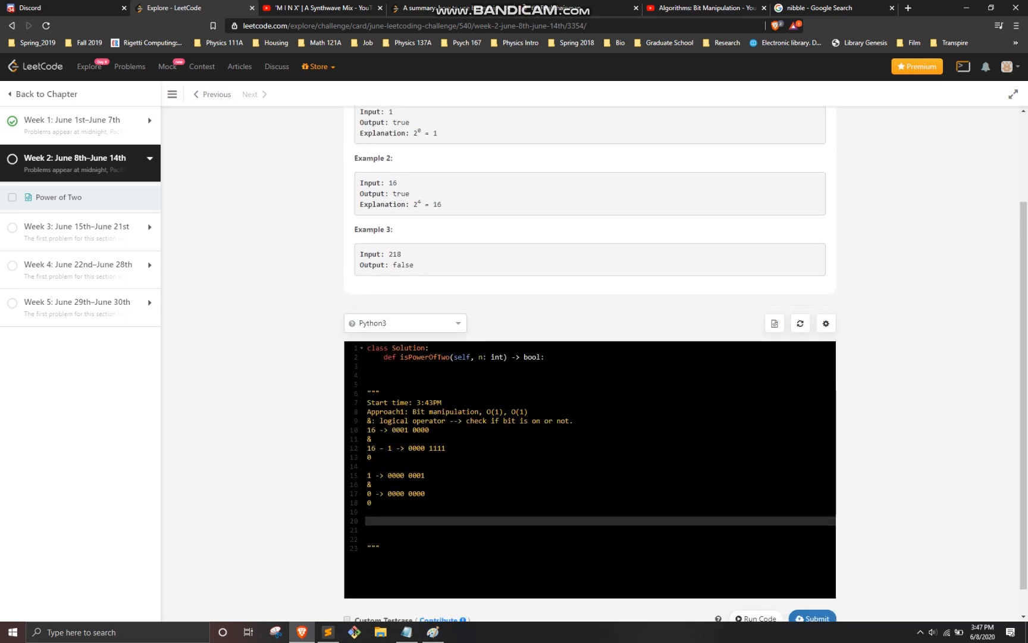
text(7)
text( -> )
text(0000)
text( 0011)
Note '7 -> 0000 0111' and '7 - 1 -> 0000 0110' as a counterexample.
key(BackSpace)
text(11)
key(Return)
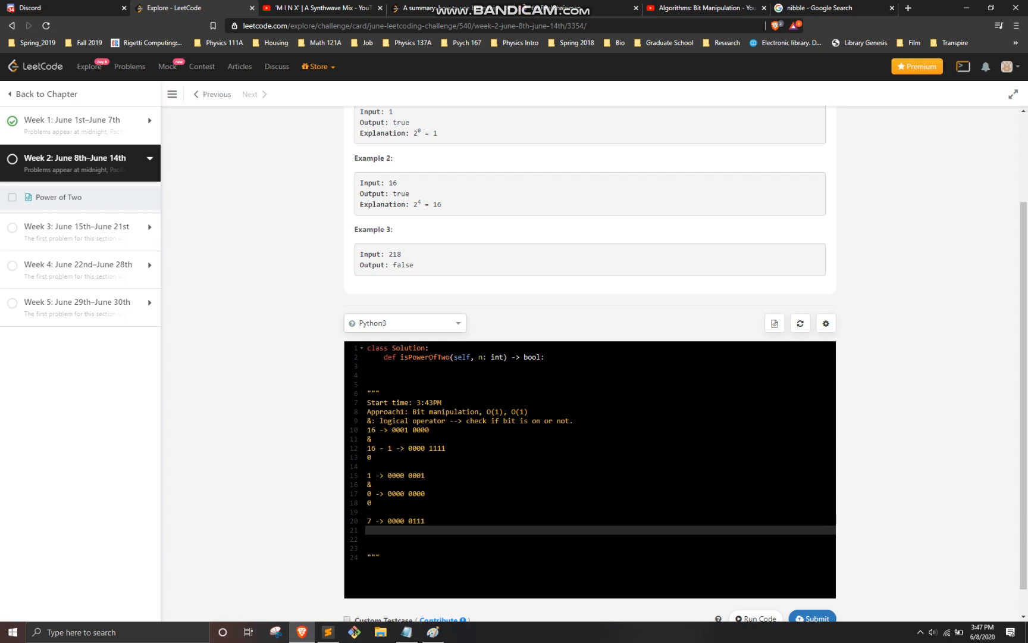
text(7 - 1 -)
text(> 00)
text(00 0)
text(110)
key(Return)
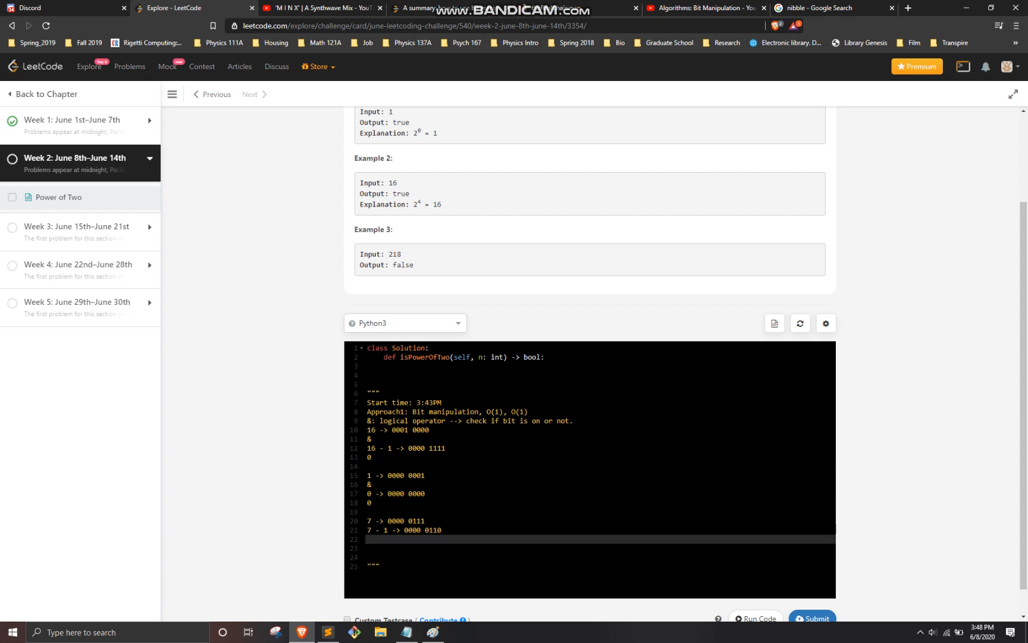
key(Up)
key(Up)
key(Up)
Insert '&' between the 7 pair and the result '0000 0110' beneath it.
key(Down)
key(Down)
key(End)
key(Return)
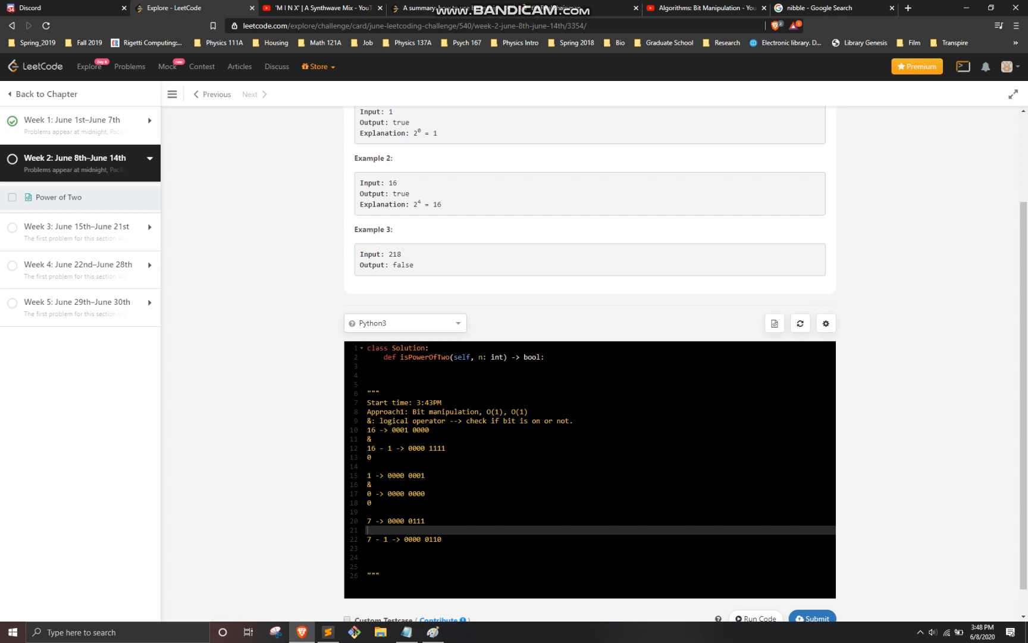
text(&)
key(Down)
key(End)
key(Return)
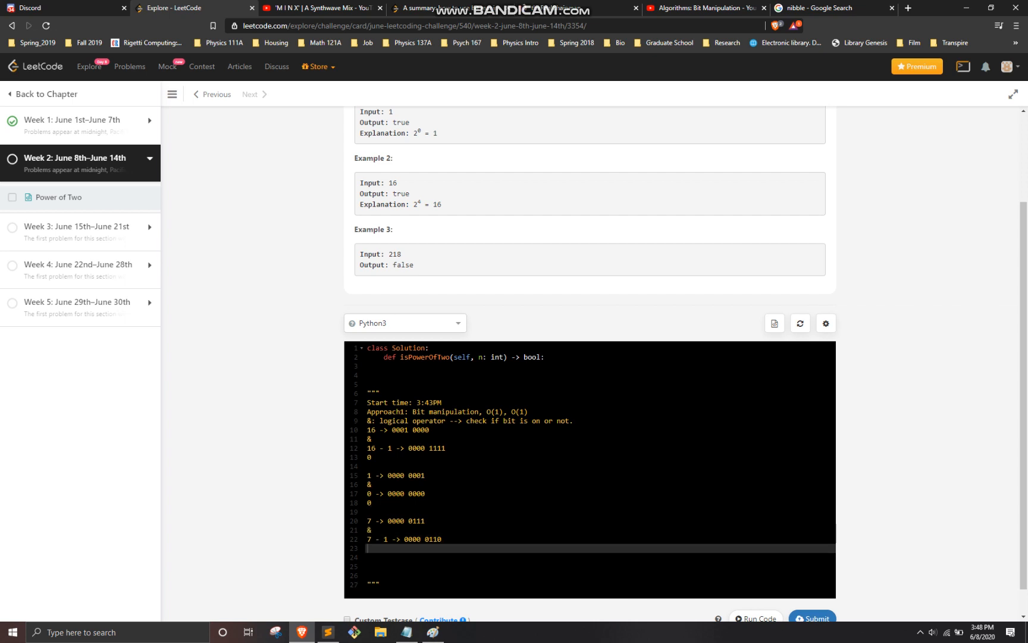
text(00)
key(BackSpace)
key(BackSpace)
text(00)
text(00 )
text(0110)
Review the 7 example lines, then move into the empty function body.
key(Up)
key(Up)
key(Up)
key(shift+Up)
key(Up)
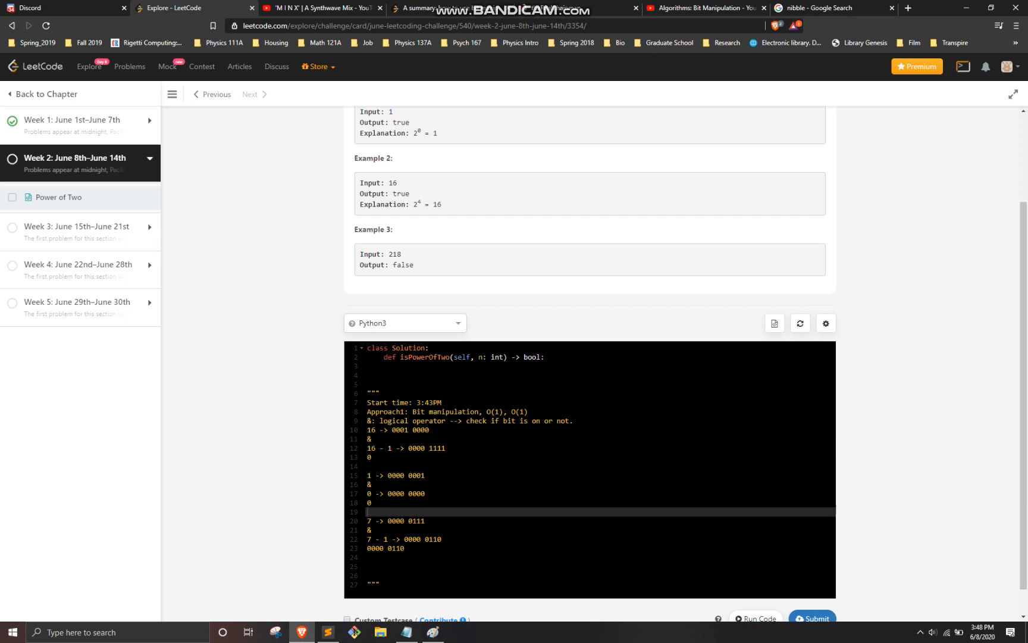
key(Down)
key(Down)
key(Down)
key(shift+Up)
key(shift+Up)
key(shift+Up)
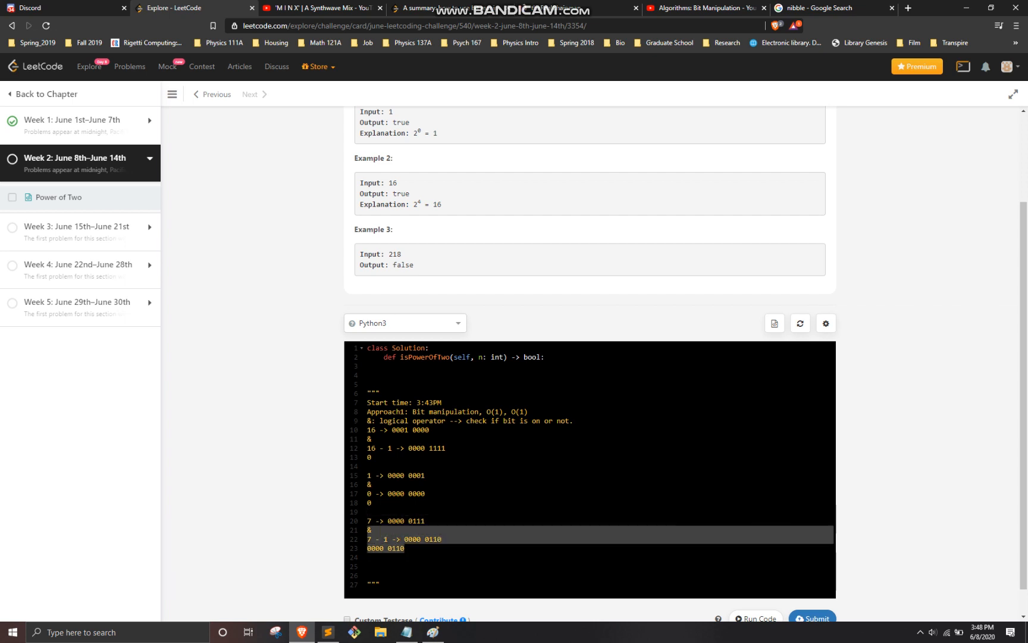
key(shift+Up)
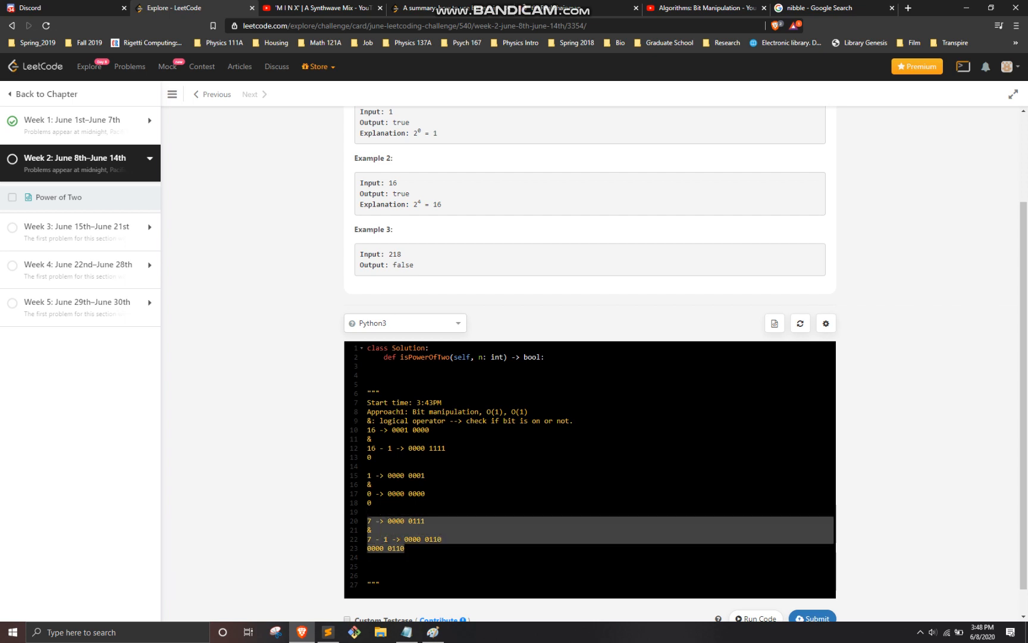
click(399, 366)
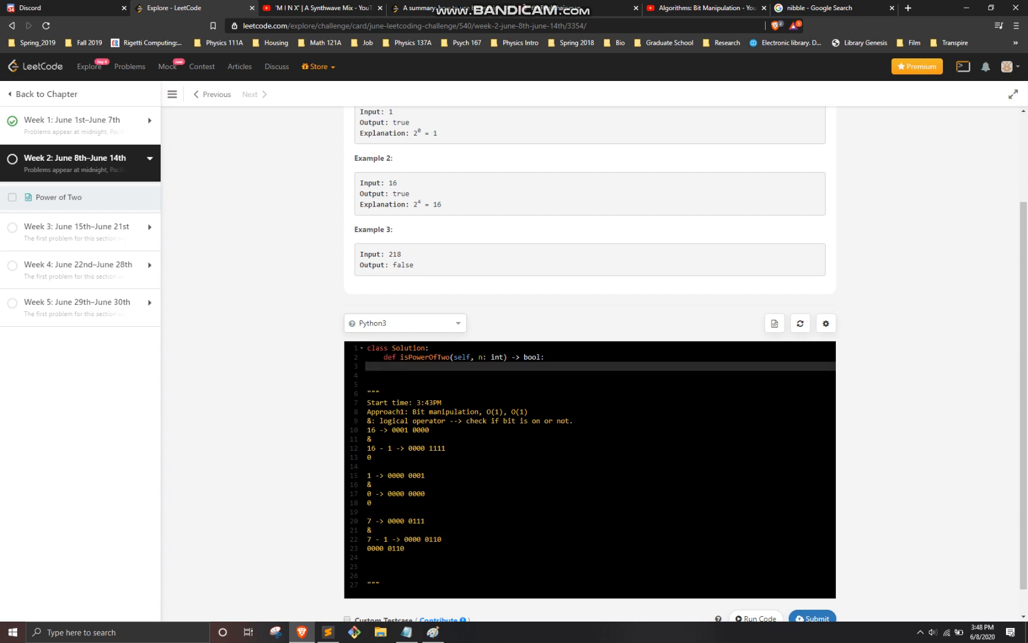
text(re)
text(turn )
text(T)
text(rue if )
text(n)
text( &)
text( (n - 1)
text( == 0)
text( else False)
scroll(755, 586, down, 1)
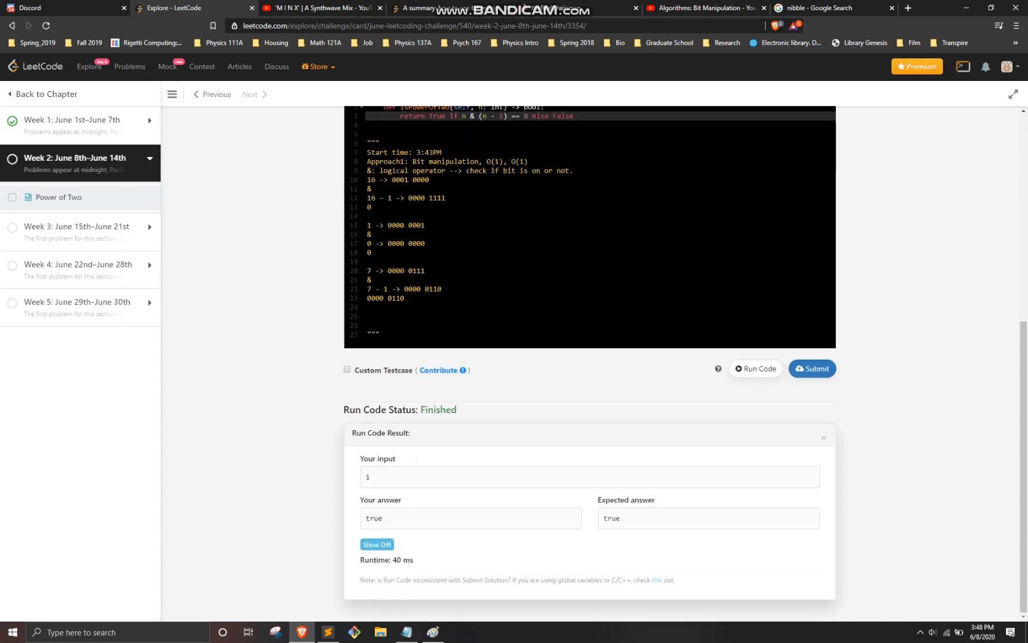
Run the solution on custom inputs 16 and 218, getting true and false.
click(347, 370)
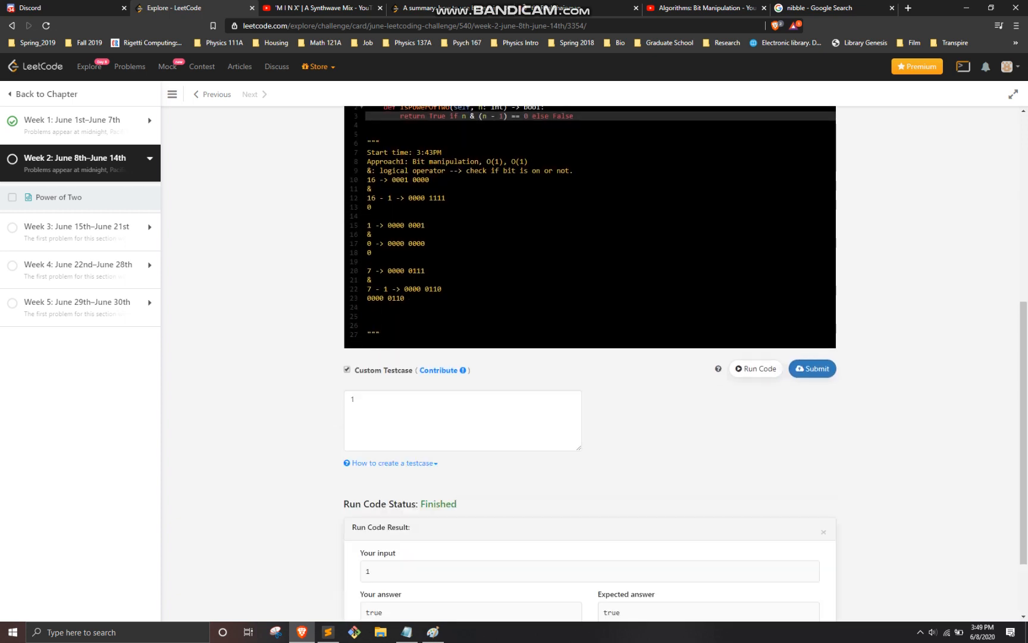
scroll(590, 362, up, 3)
scroll(591, 362, down, 2)
click(463, 474)
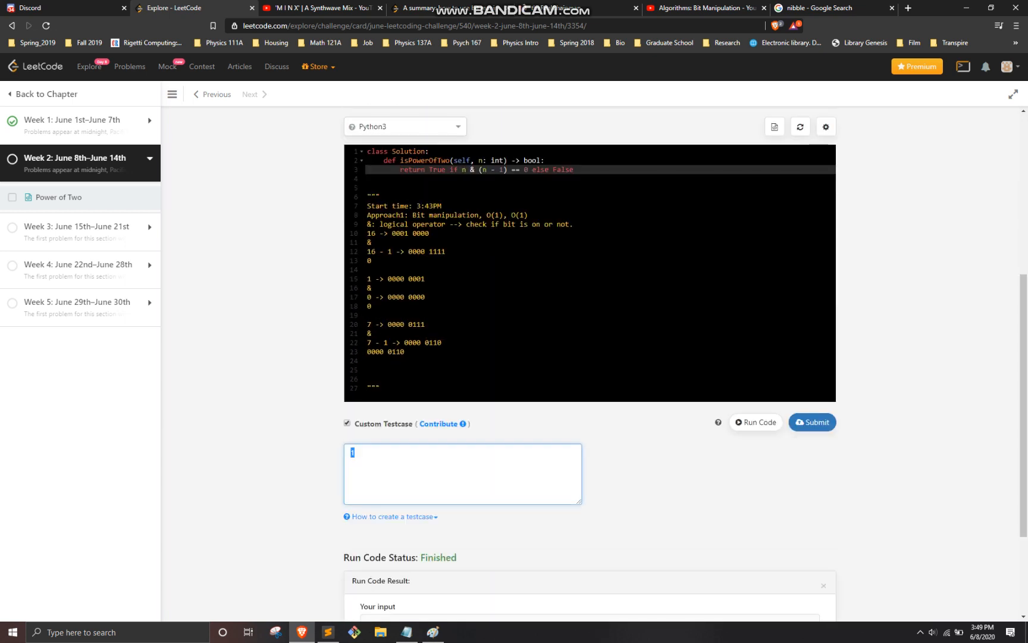
text(6)
click(754, 421)
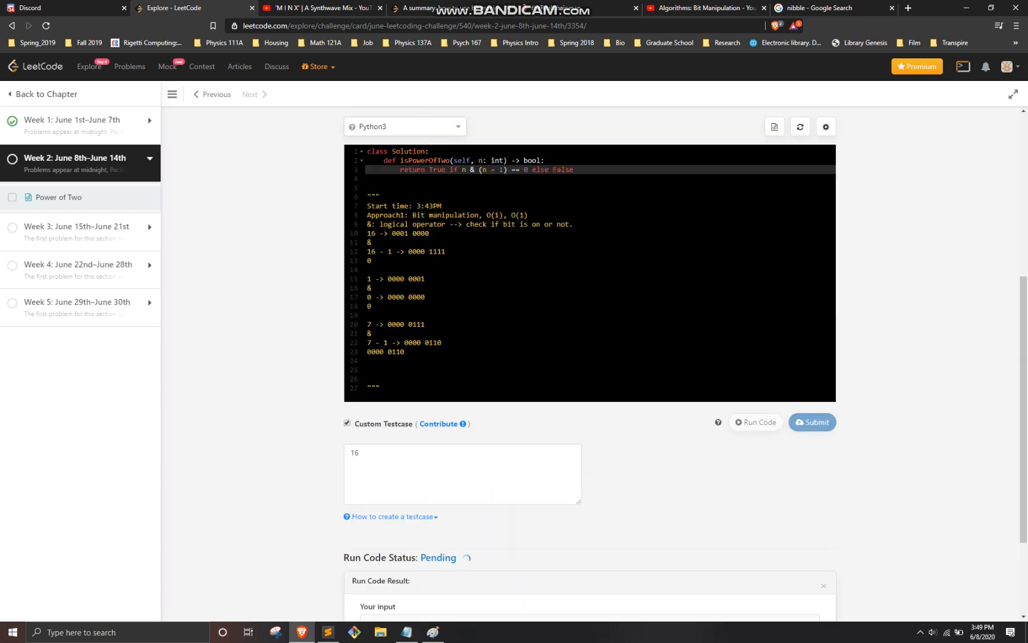
scroll(739, 401, down, 3)
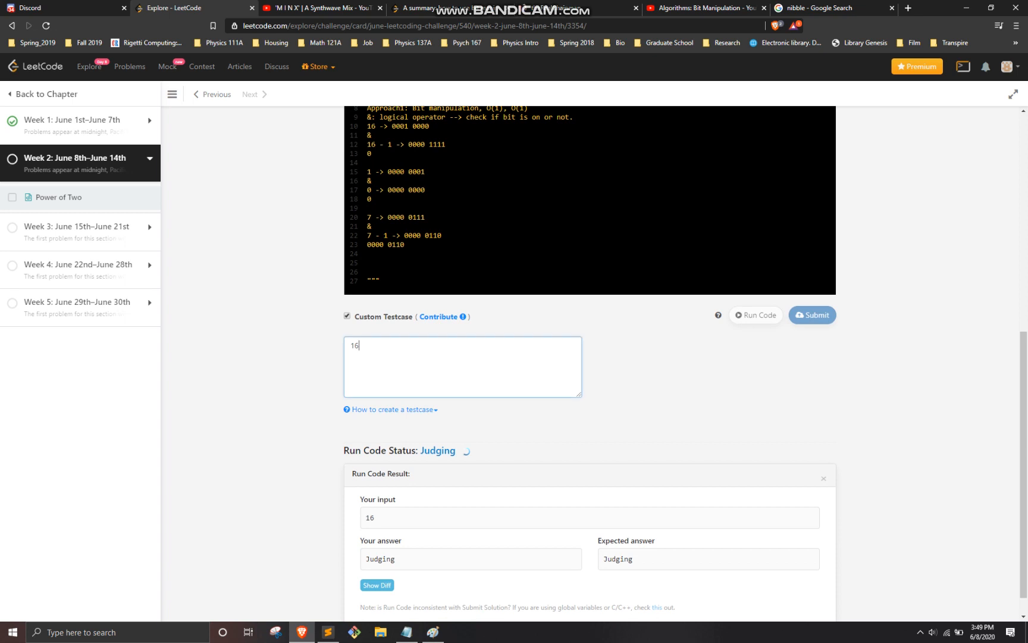
double_click(354, 346)
text(218)
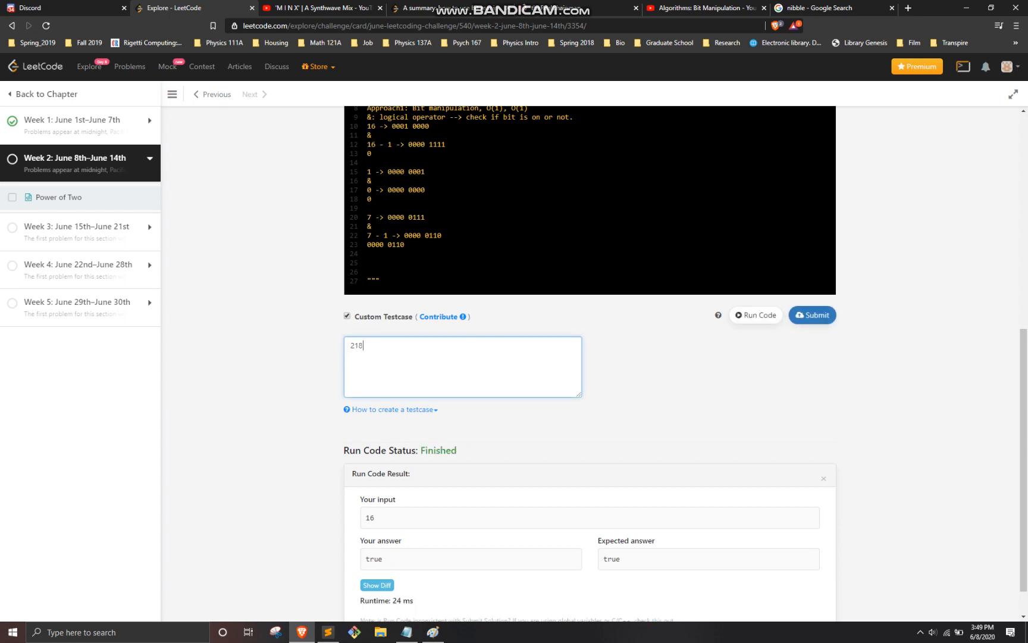
key(ctrl+apostrophe)
scroll(590, 321, up, 5)
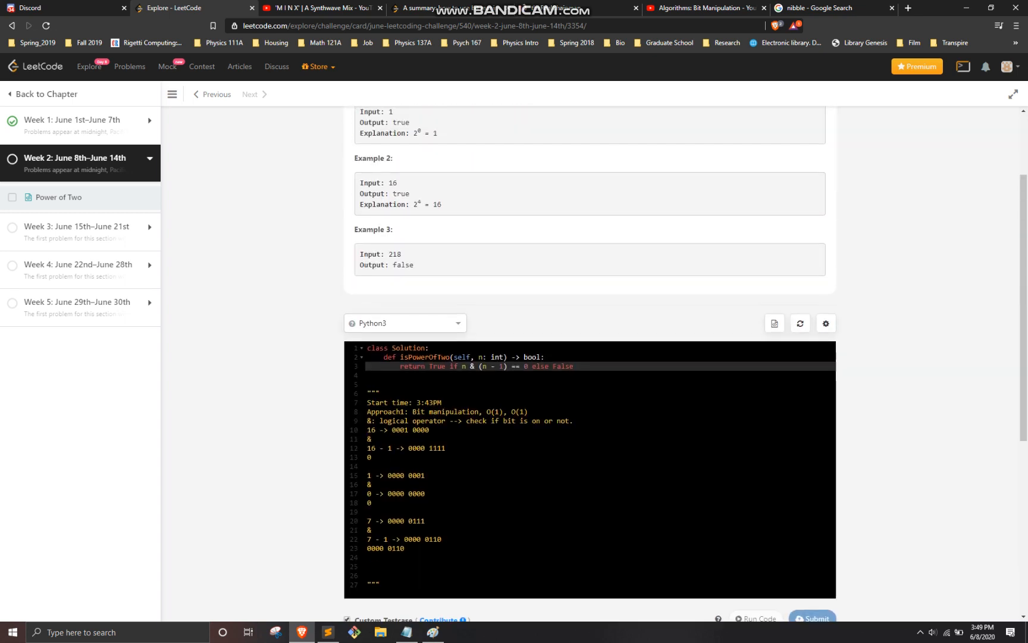
scroll(589, 321, down, 8)
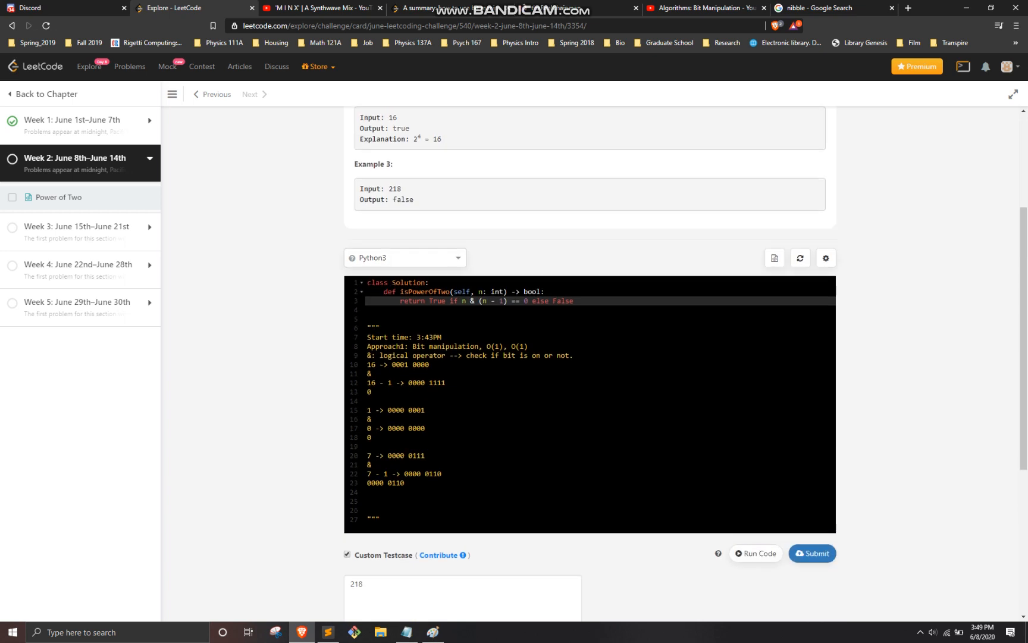
scroll(589, 321, up, 4)
scroll(590, 321, up, 4)
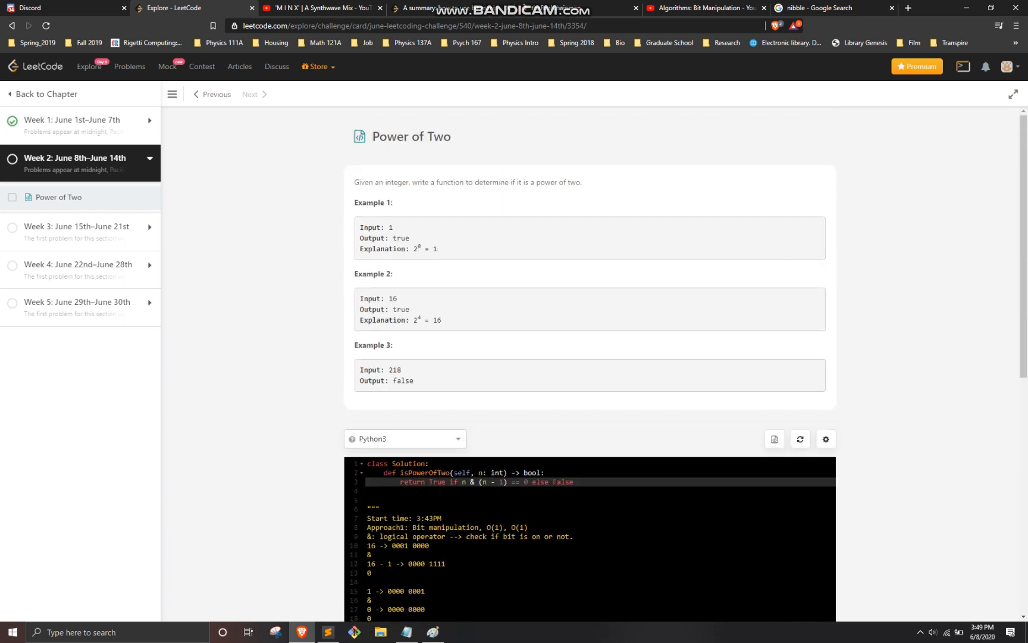
scroll(590, 322, down, 3)
Replace the test input with 0 and run the solution on it.
double_click(356, 444)
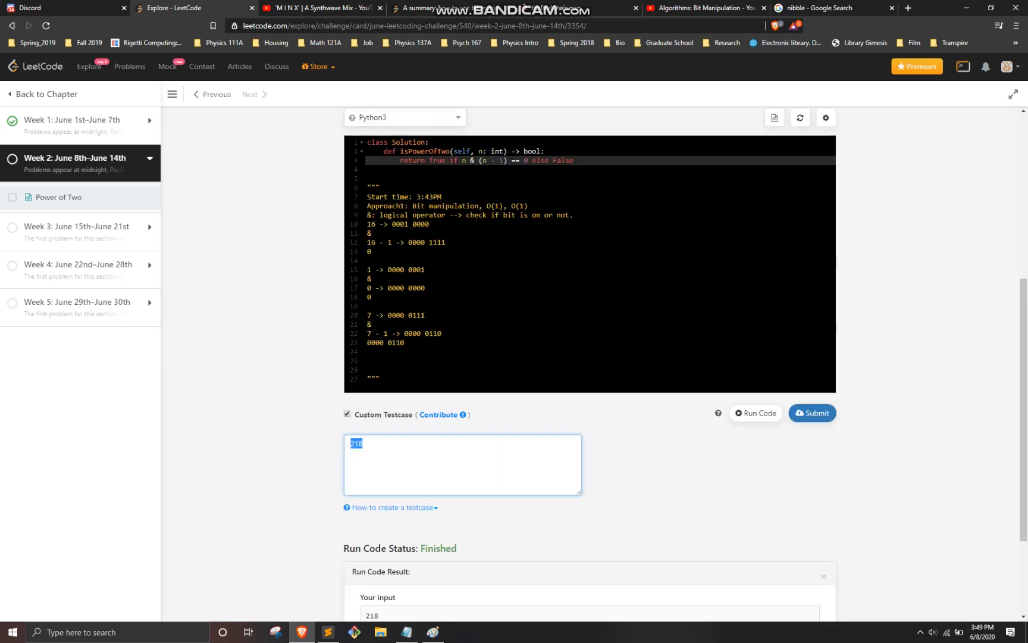
scroll(590, 321, up, 5)
scroll(590, 322, up, 2)
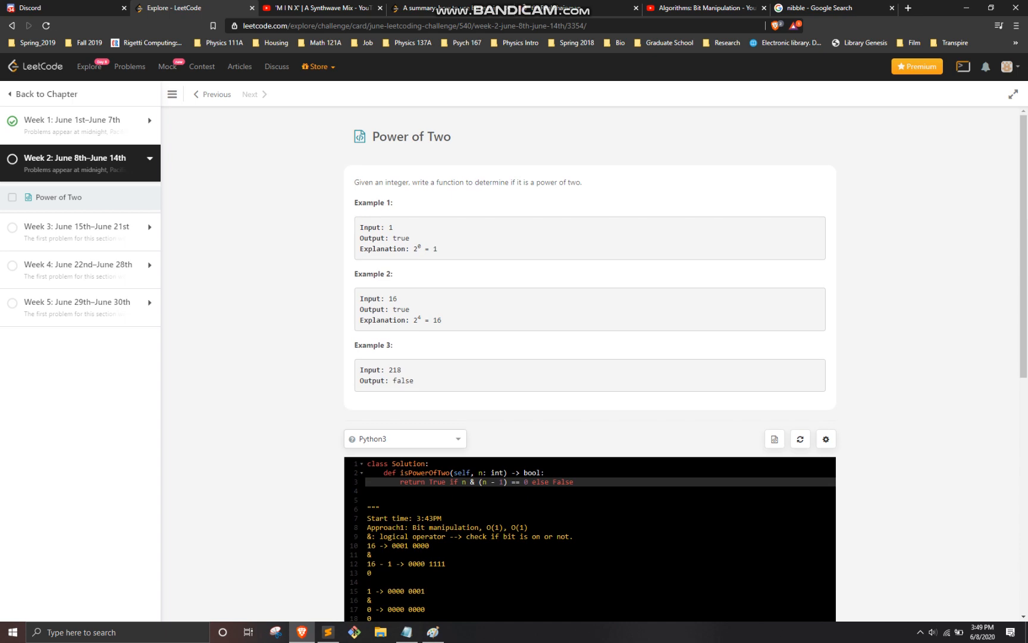
scroll(589, 322, down, 5)
scroll(590, 321, down, 3)
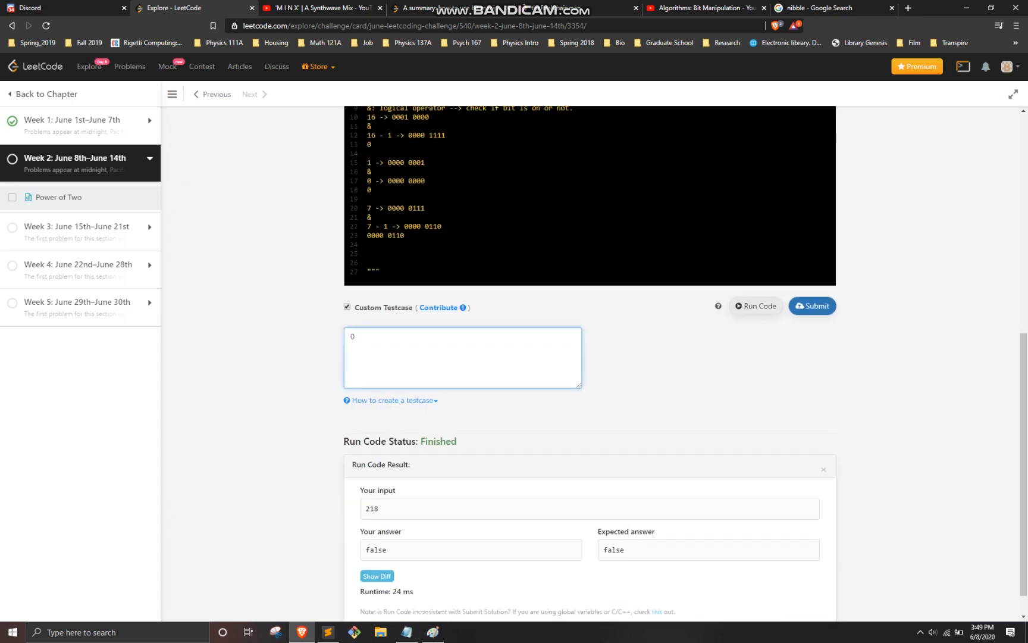
click(756, 305)
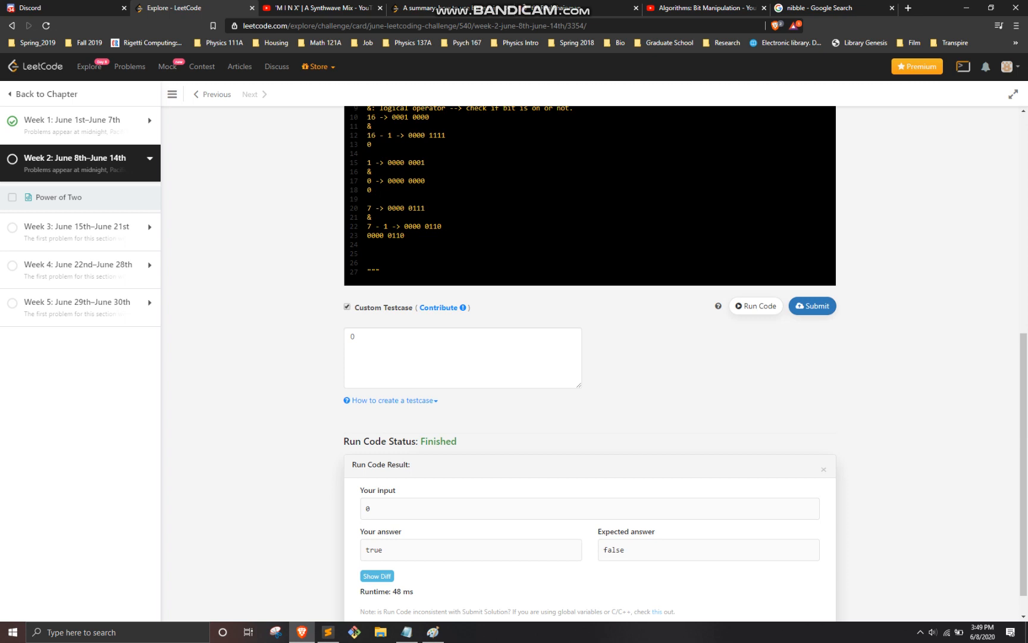
scroll(591, 362, up, 5)
Add a guard 'if n == 0: return False' before the bitwise return.
key(Up)
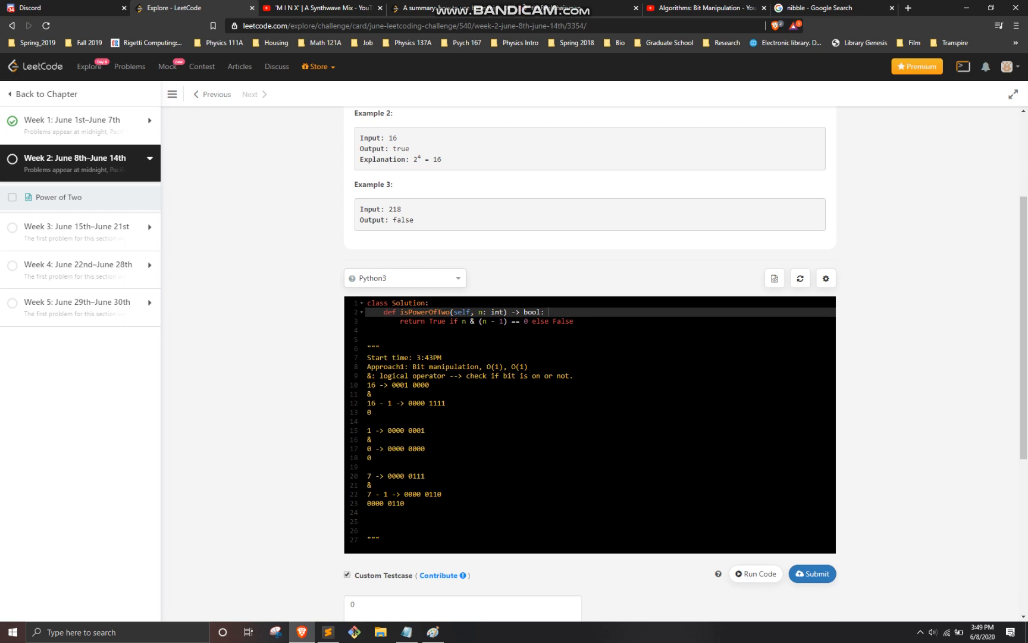
key(Return)
text(if n == 0:)
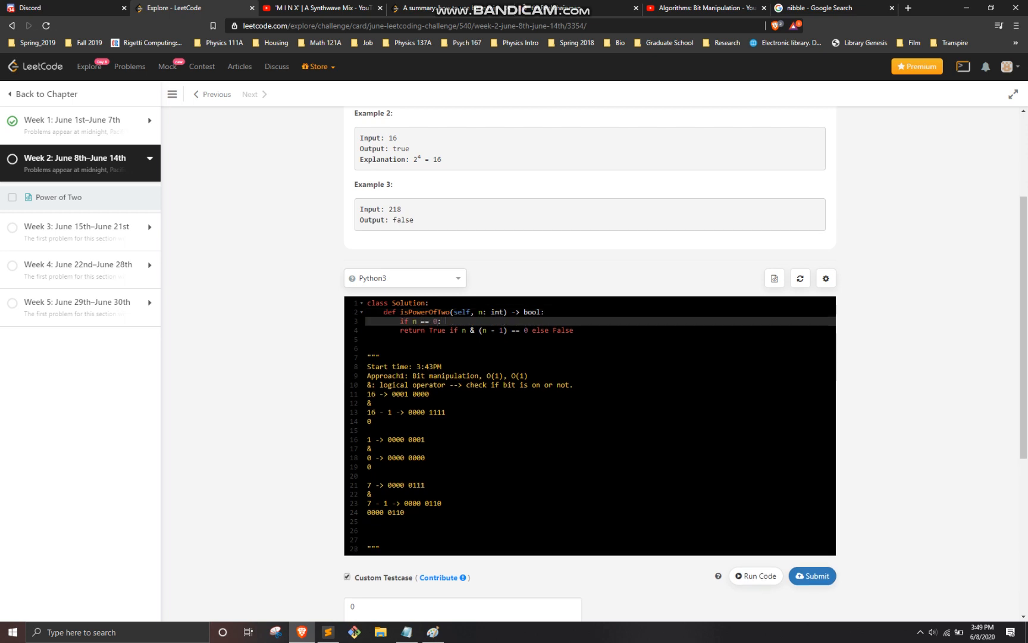
key(Return)
text(return False)
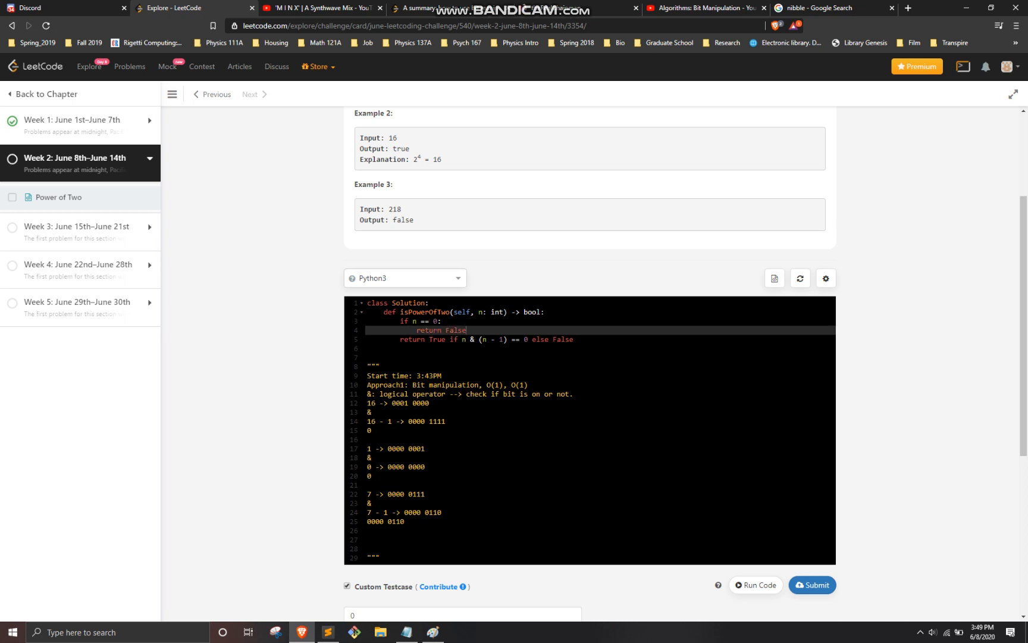
scroll(590, 402, down, 5)
scroll(590, 402, down, 3)
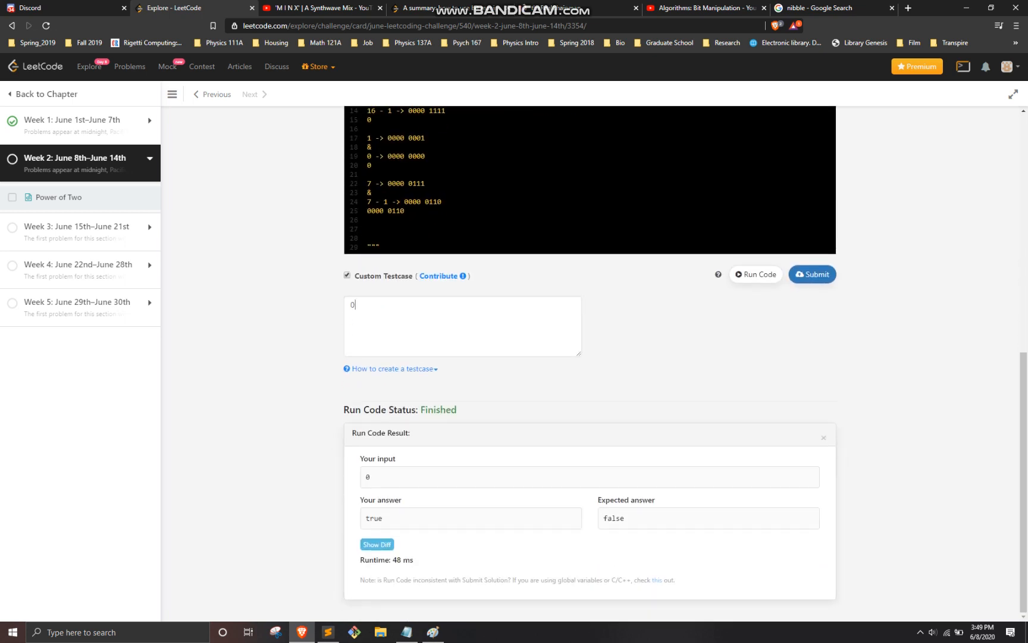
double_click(352, 305)
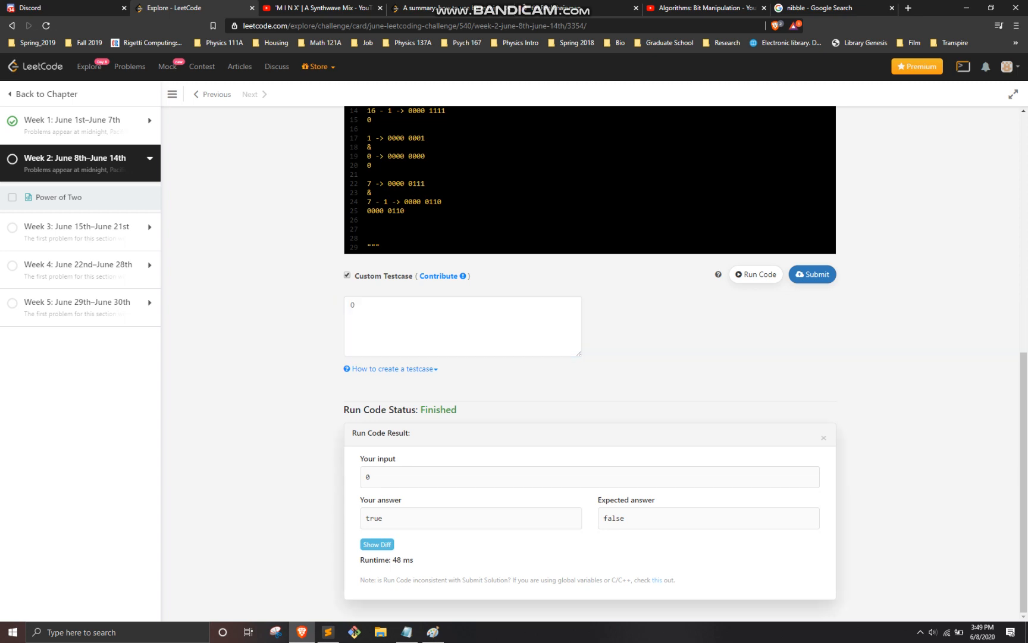
scroll(590, 361, up, 5)
scroll(590, 362, down, 2)
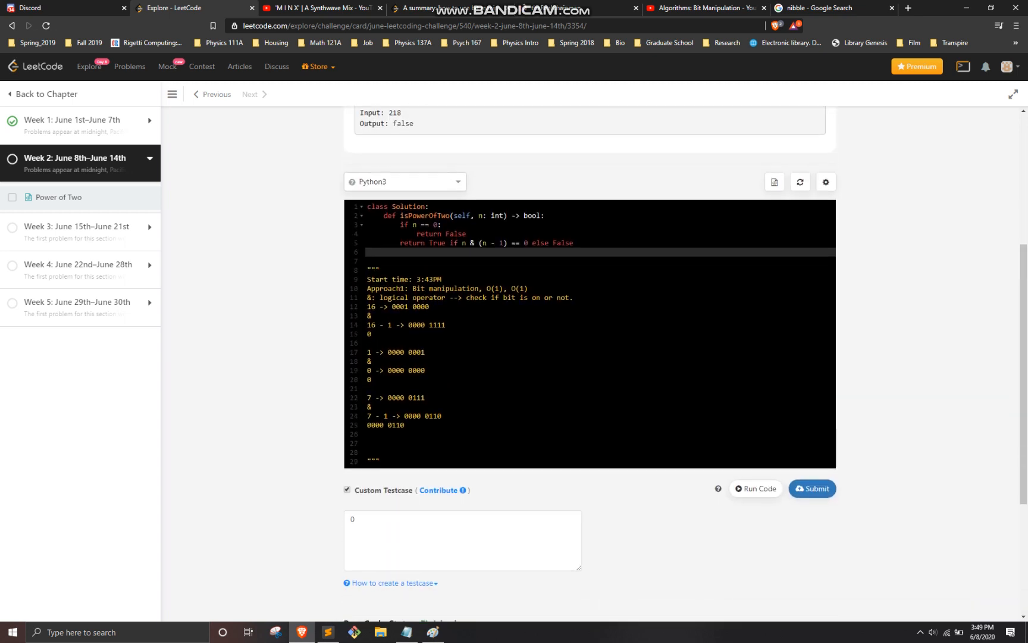
scroll(590, 361, down, 2)
scroll(590, 362, down, 1)
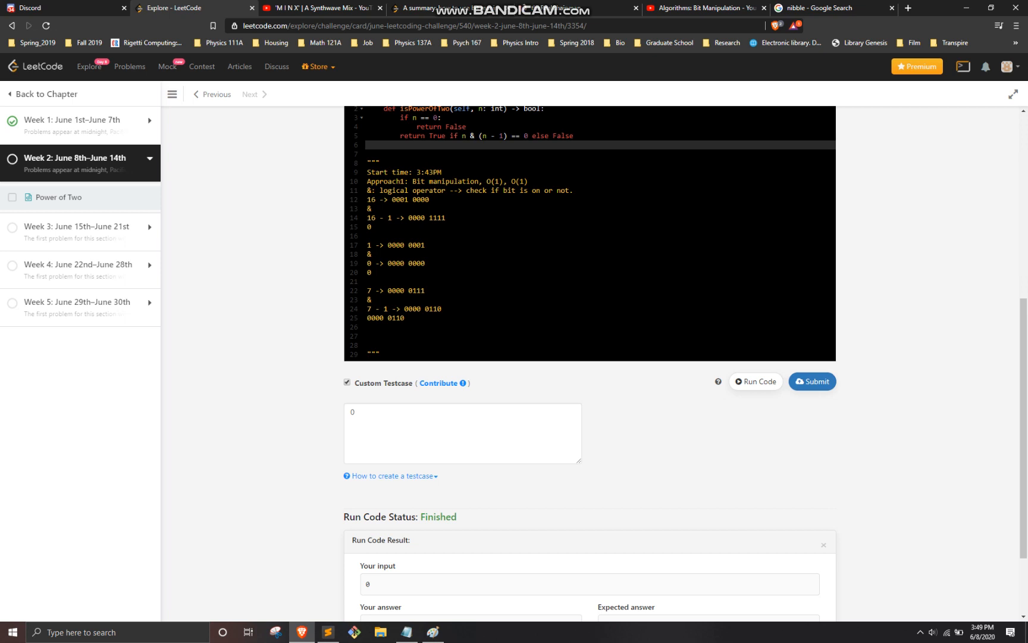
Run the updated solution on custom input 2321, returning false.
double_click(353, 411)
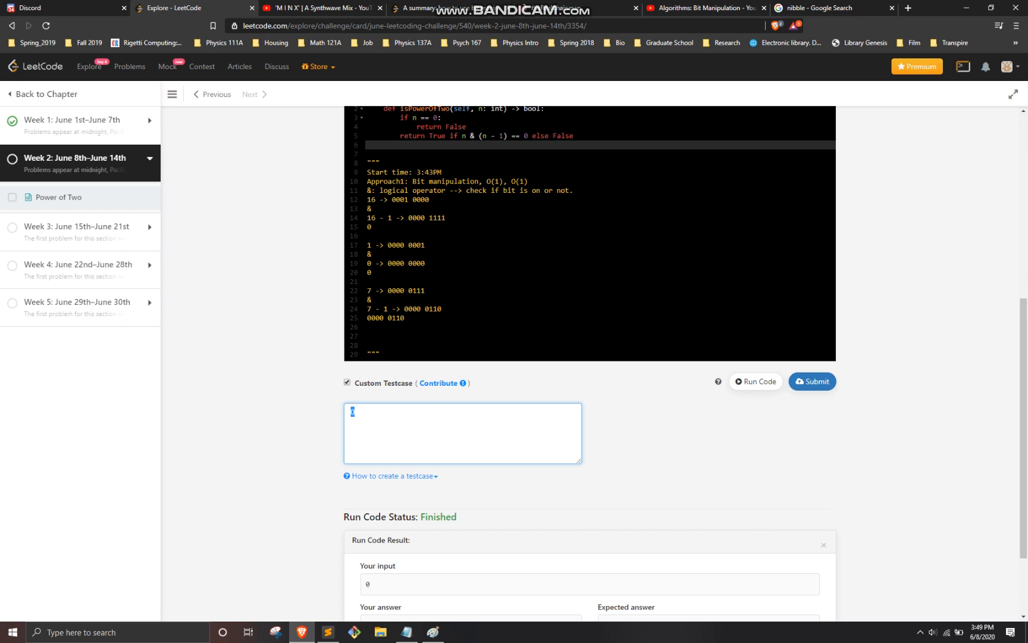
scroll(351, 411, down, 2)
scroll(352, 412, down, 2)
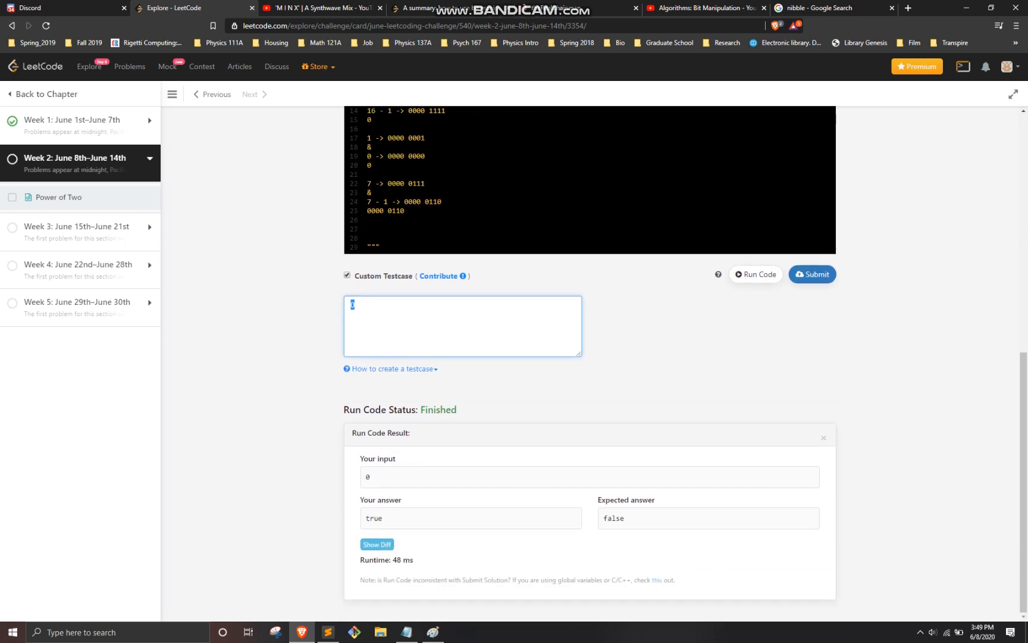
scroll(352, 412, up, 4)
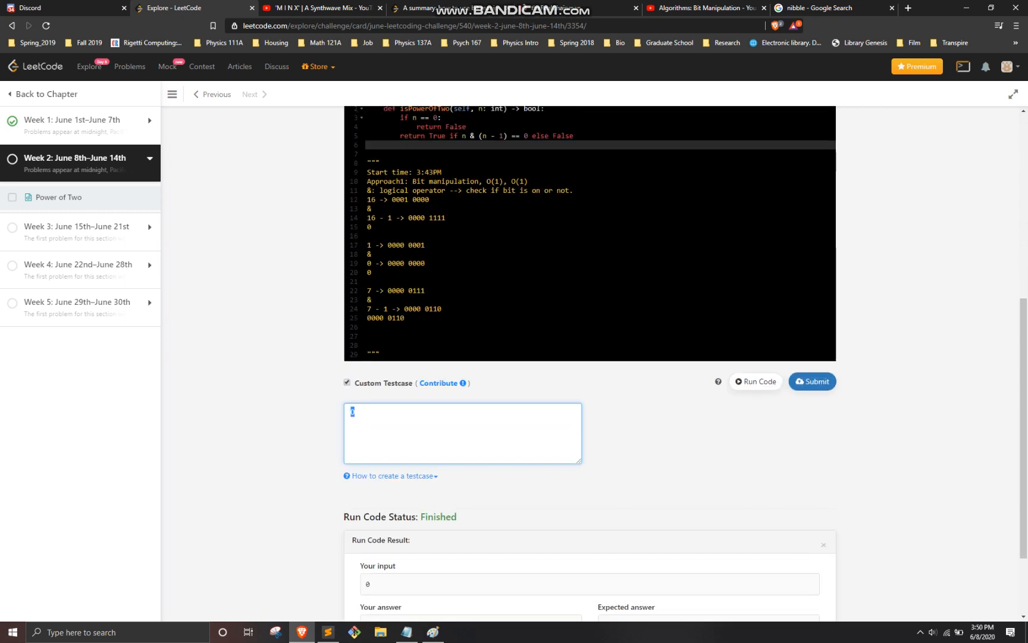
text(2321)
click(756, 382)
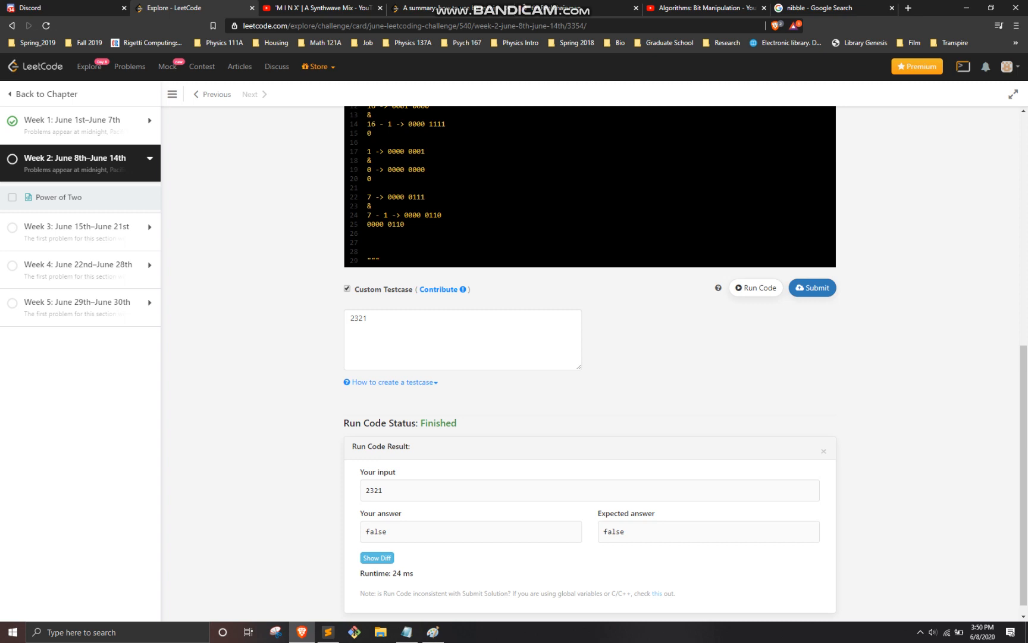
Submit the n & (n-1) == 0 solution and receive the Accepted verdict.
click(813, 288)
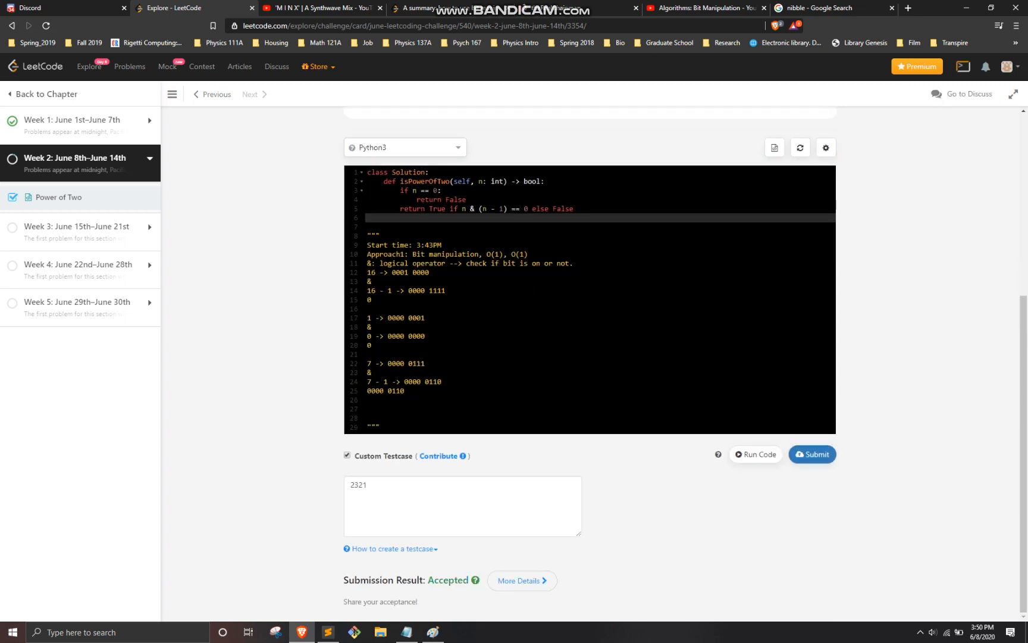
scroll(590, 362, up, 2)
drag(574, 262, 461, 258)
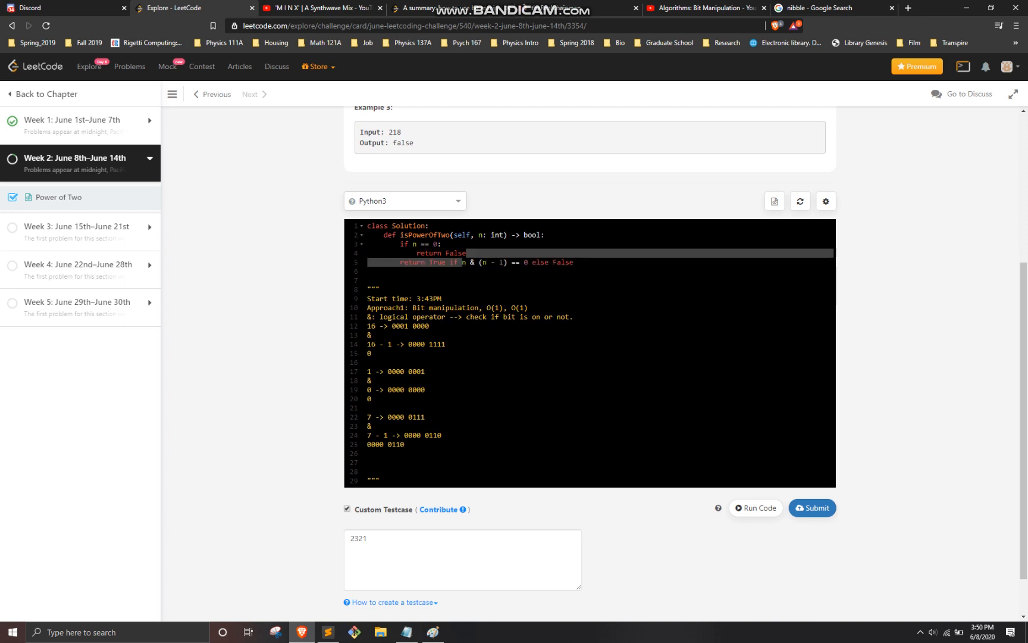
drag(574, 262, 385, 271)
scroll(590, 361, down, 2)
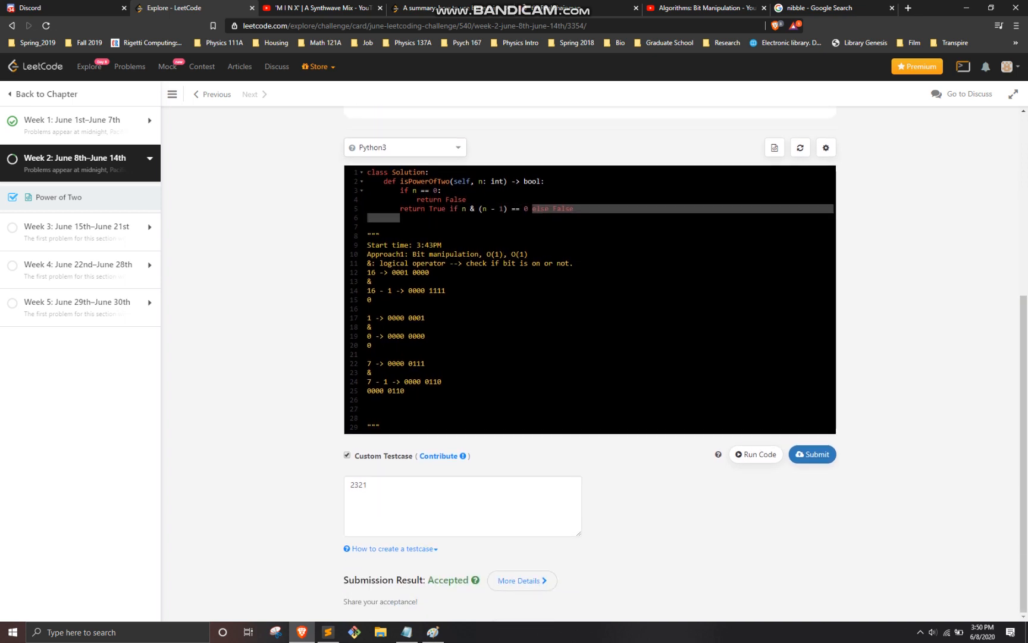